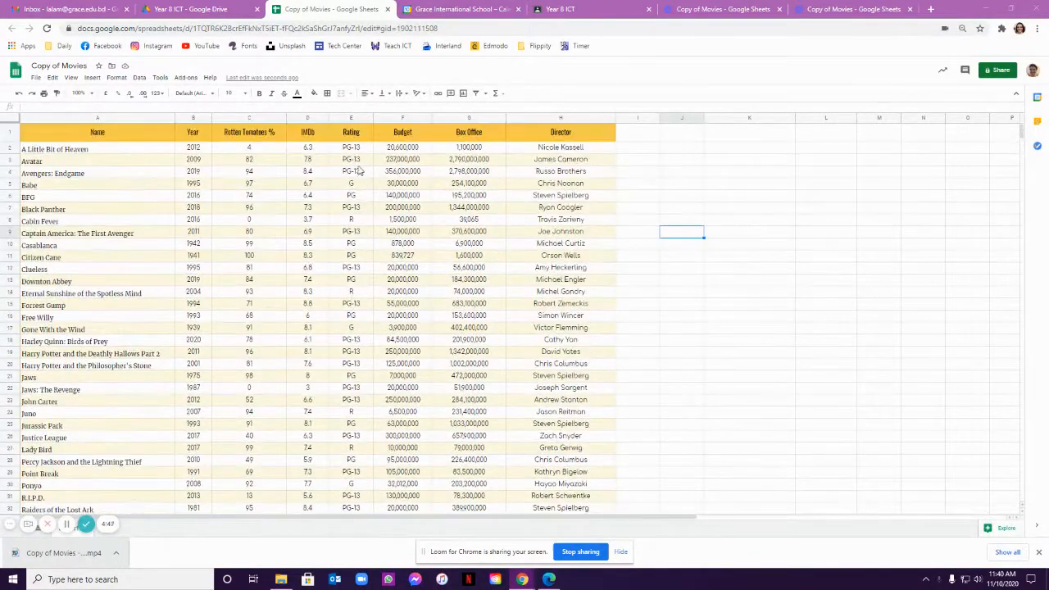
Create a conditional formatting rule for the Rating values in E2:E61 that matches text exactly equal to R
left_click_drag(354, 153, 361, 422)
scroll(360, 414, "down", 8)
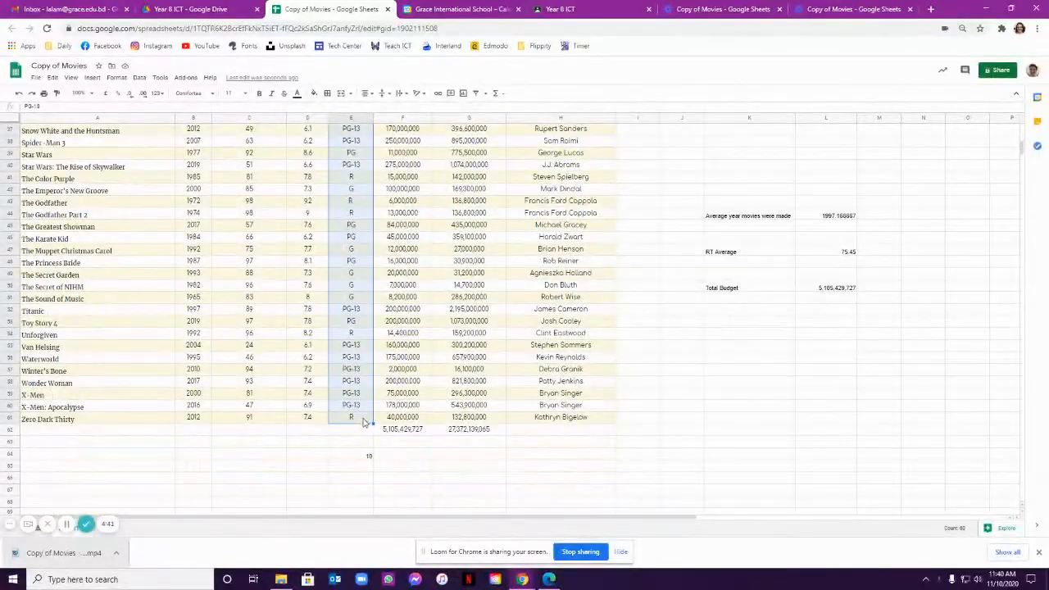
left_click(114, 79)
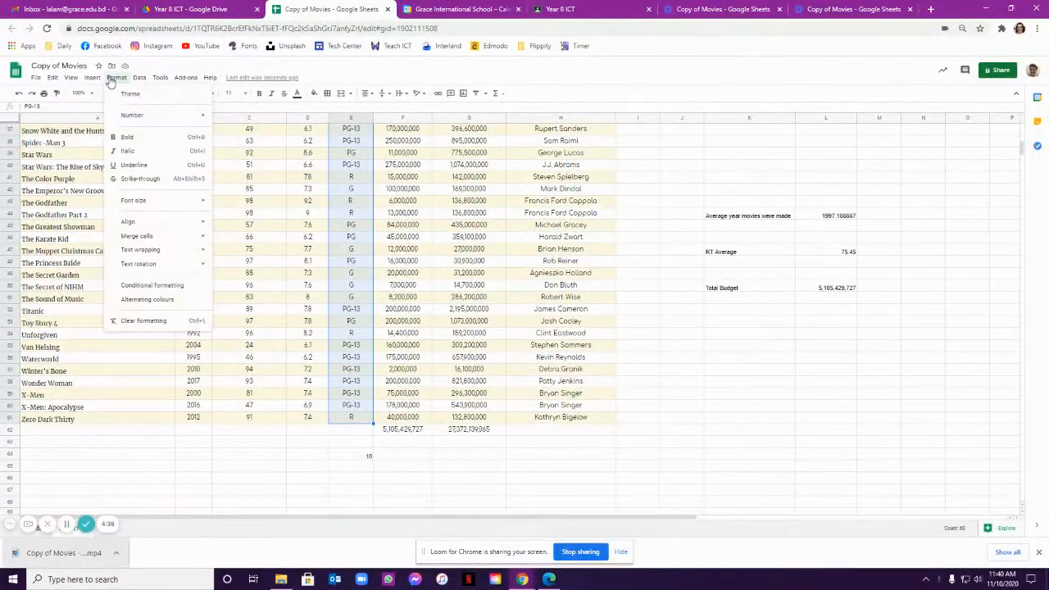
left_click(155, 285)
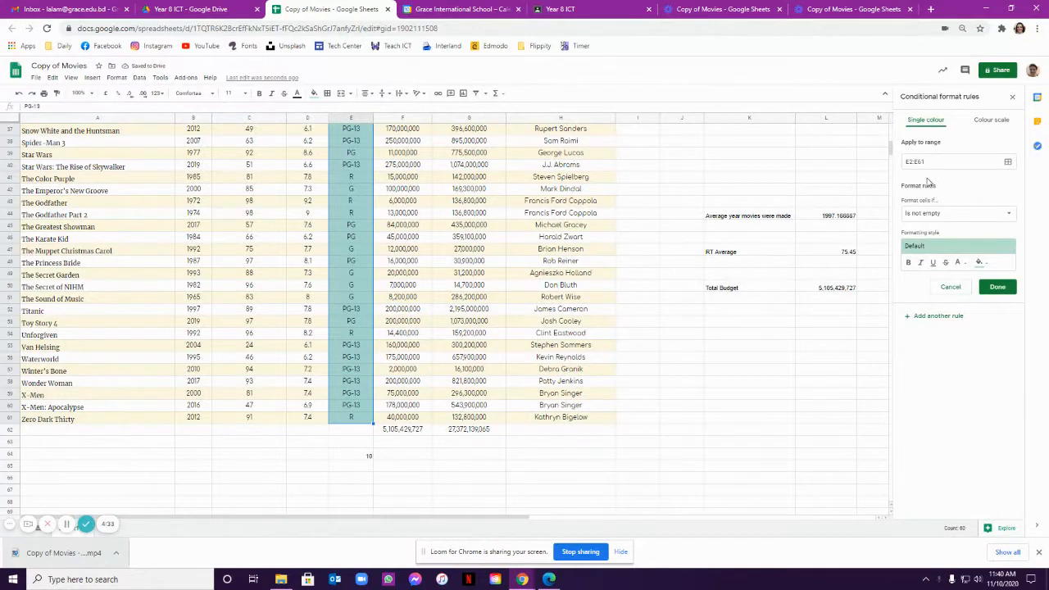
left_click(956, 218)
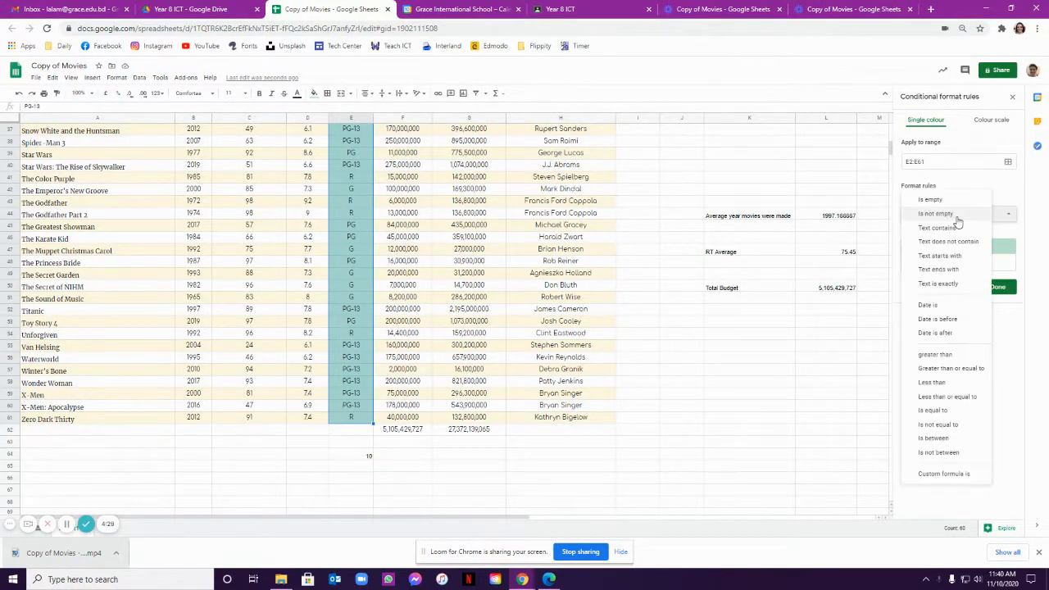
left_click(955, 287)
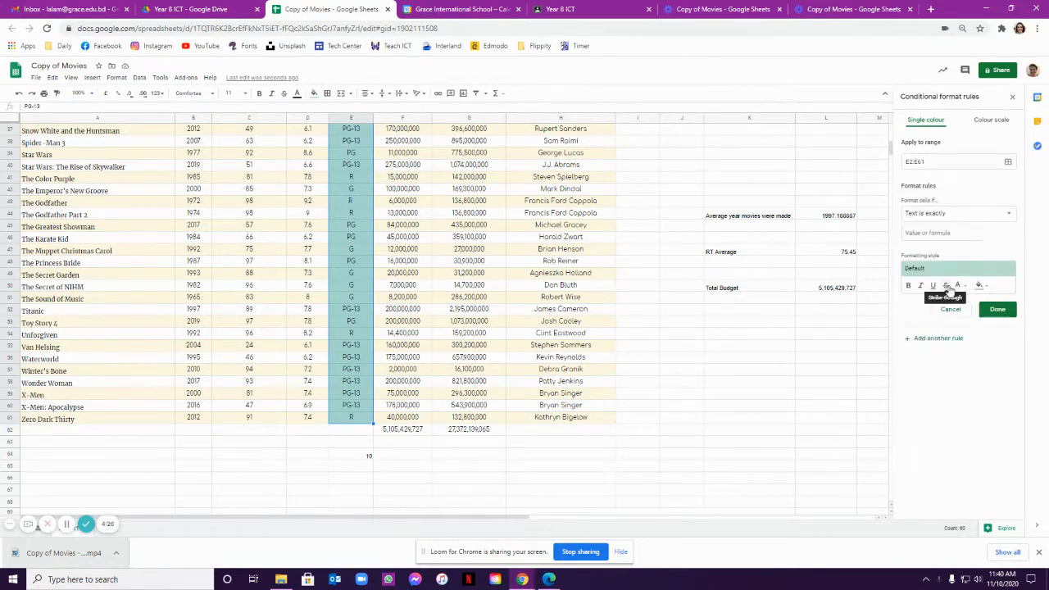
left_click(944, 233)
type("R")
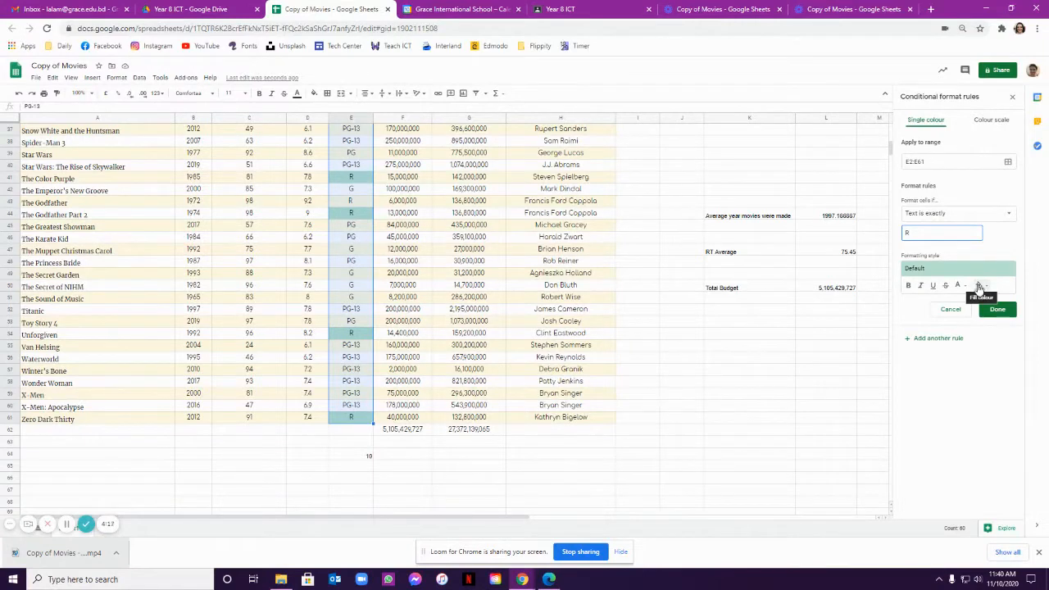
Give the R rule a pale pink fill, save it, and review the highlighted cells in the Rating column
left_click(981, 286)
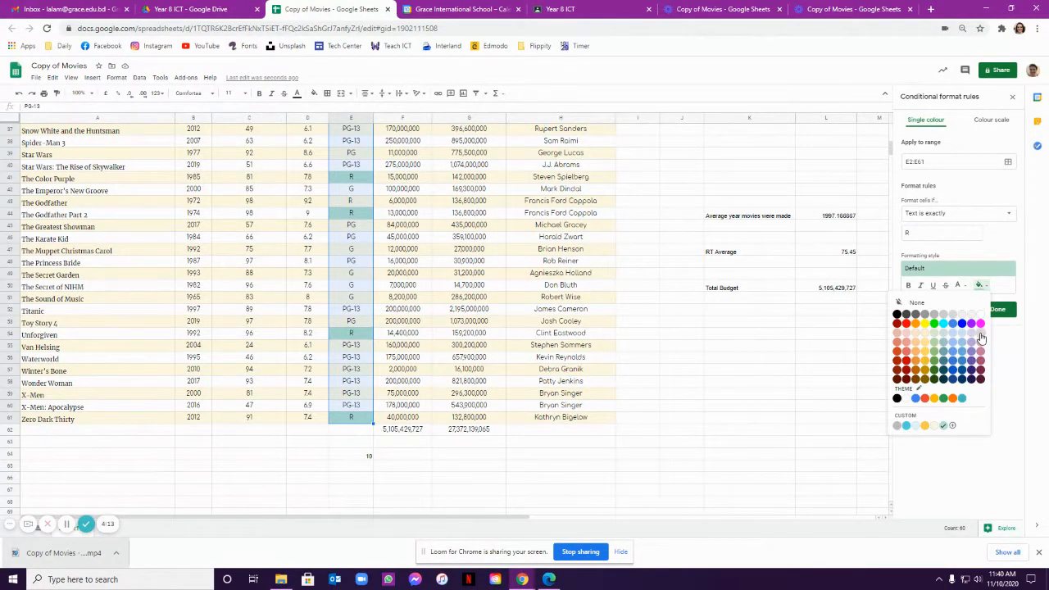
left_click(980, 334)
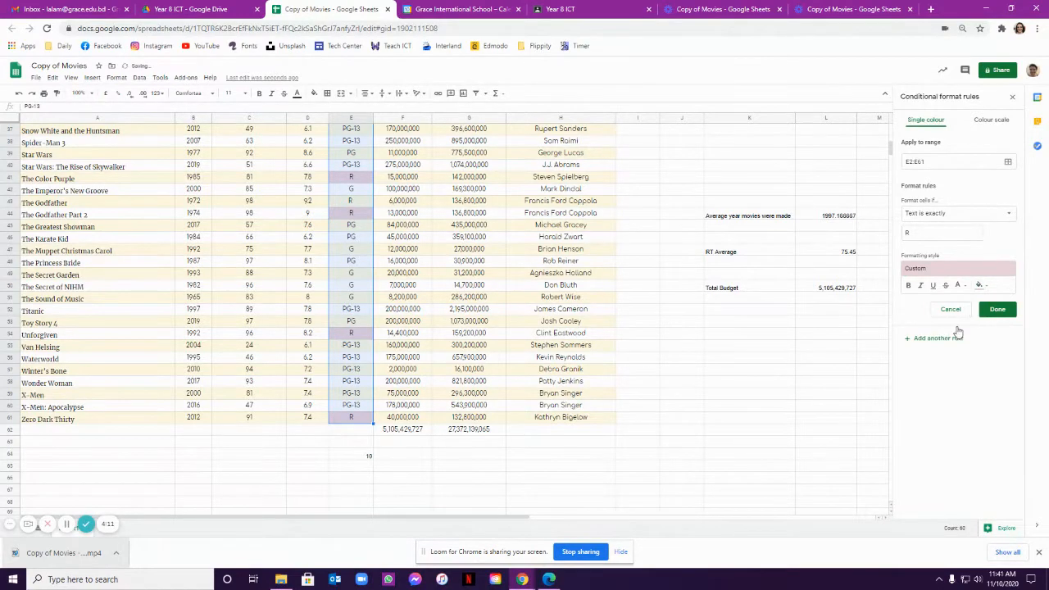
left_click(997, 310)
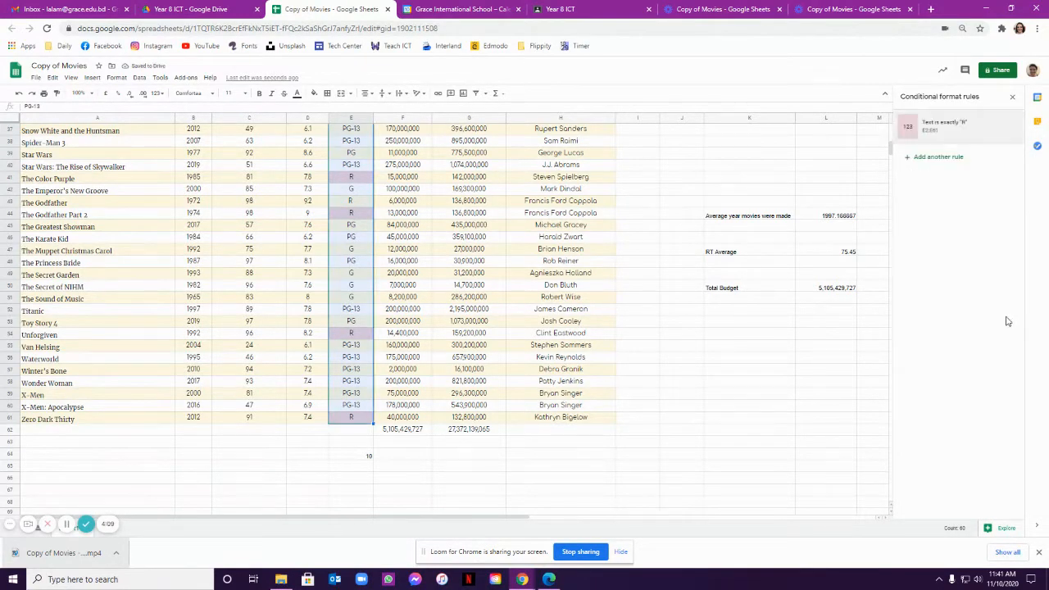
left_click(660, 374)
scroll(385, 246, "up", 10)
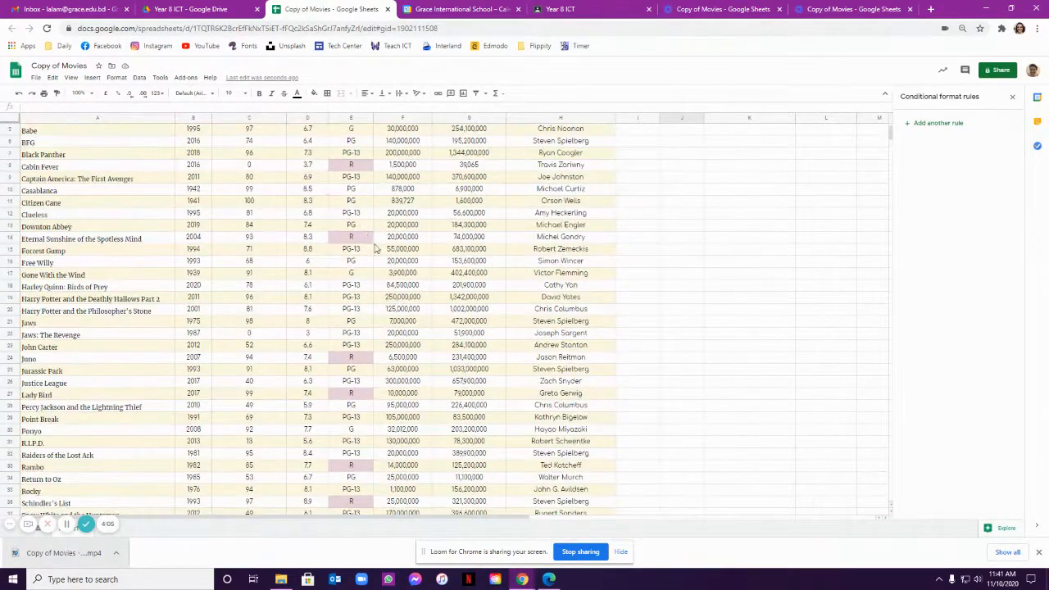
scroll(367, 223, "down", 9)
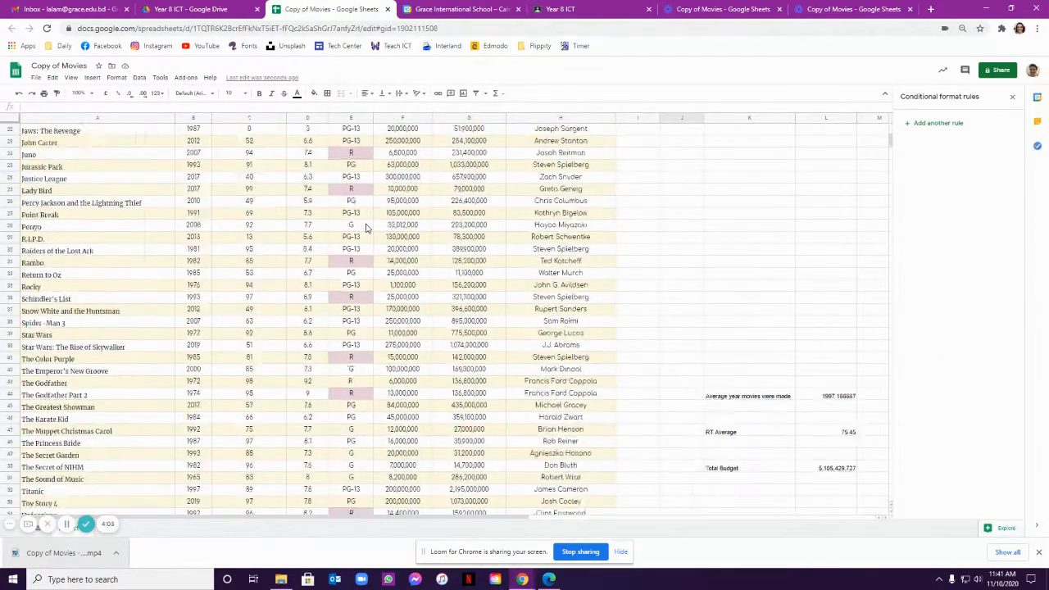
scroll(367, 228, "up", 8)
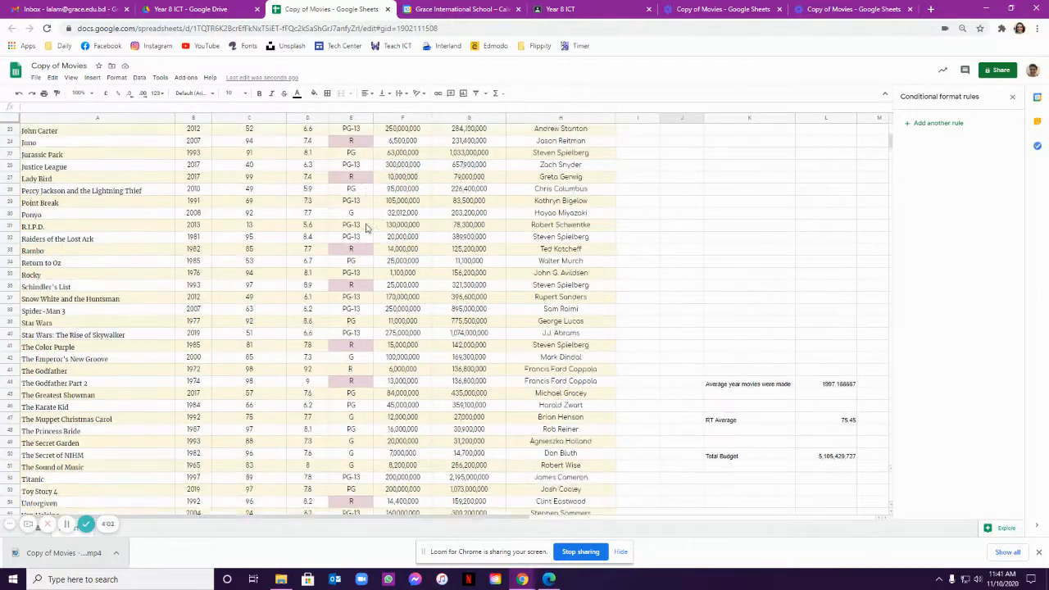
scroll(369, 230, "up", 2)
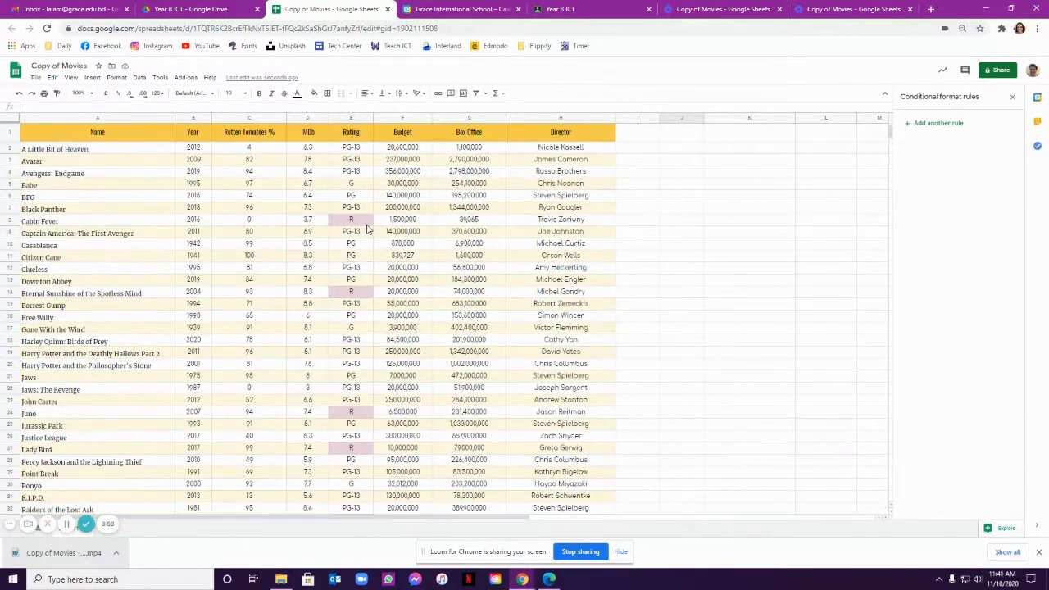
Add a second conditional formatting rule to the Rating values in E2:E61 for text exactly equal to G
left_click_drag(353, 149, 354, 418)
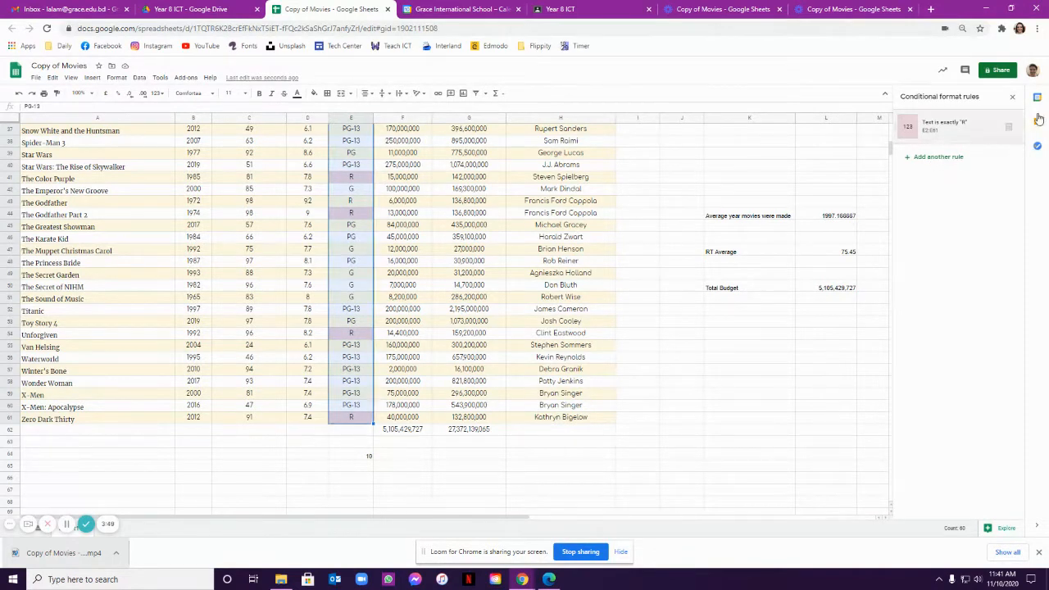
left_click(1013, 97)
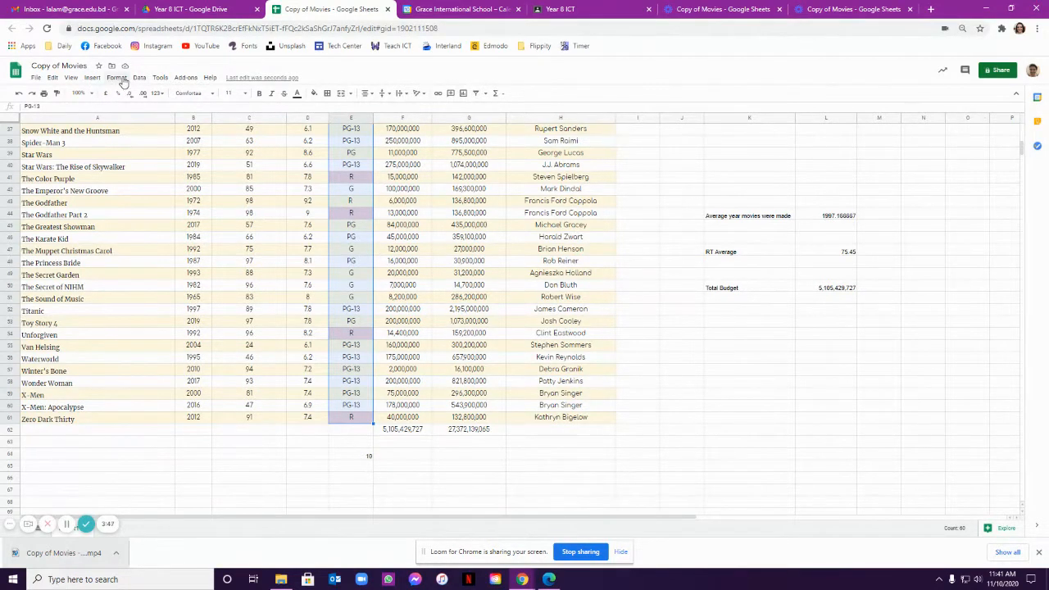
left_click(116, 77)
left_click(164, 286)
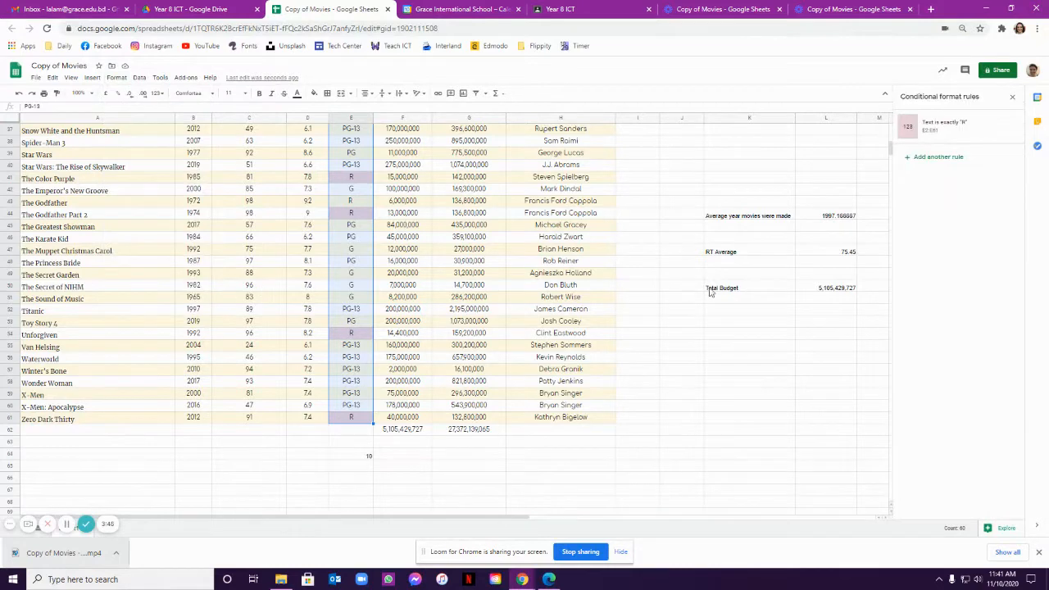
left_click(930, 159)
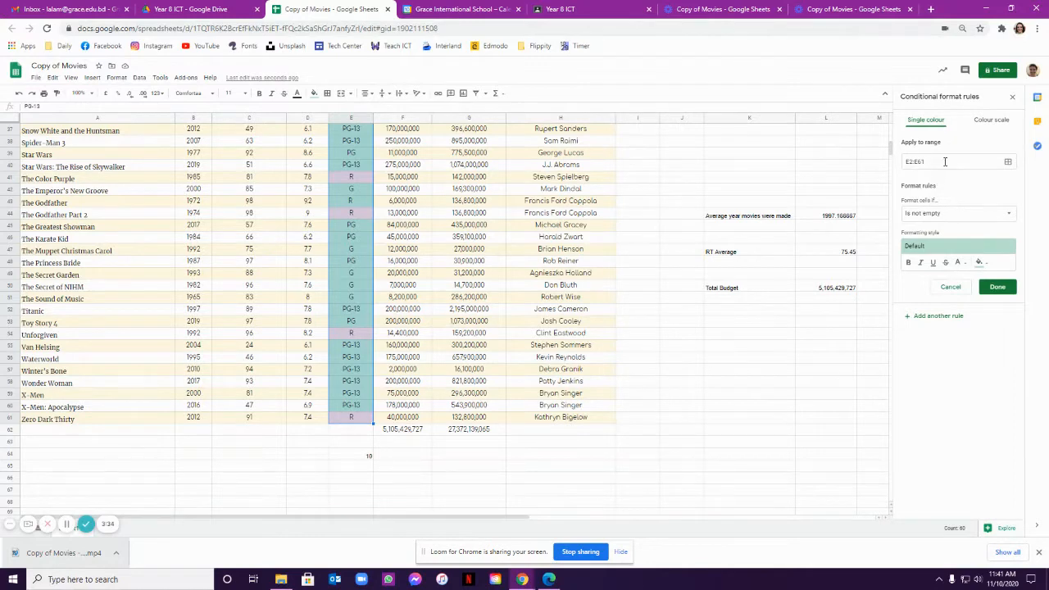
left_click(947, 216)
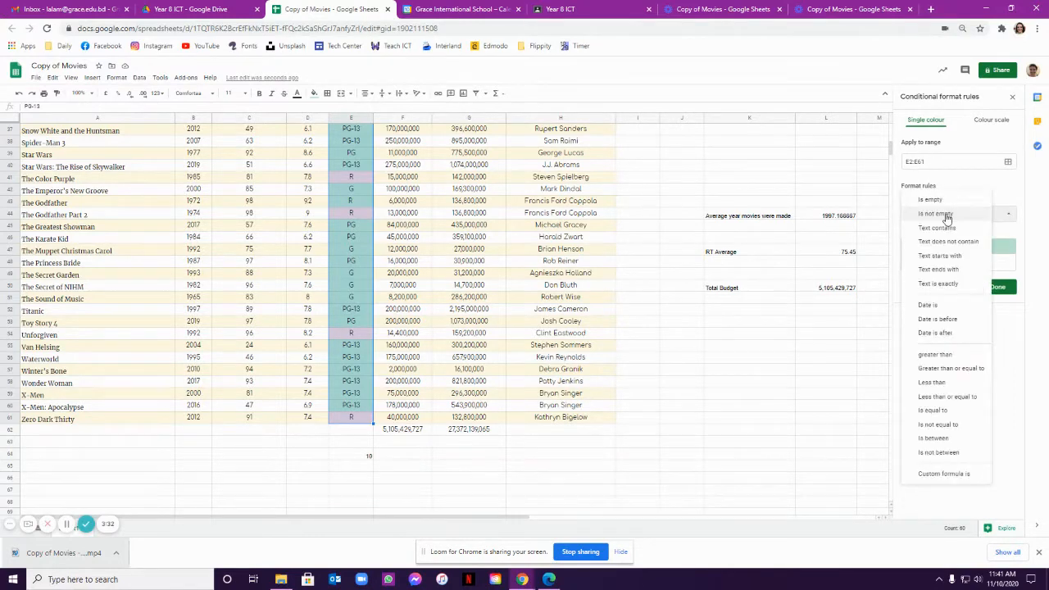
left_click(957, 289)
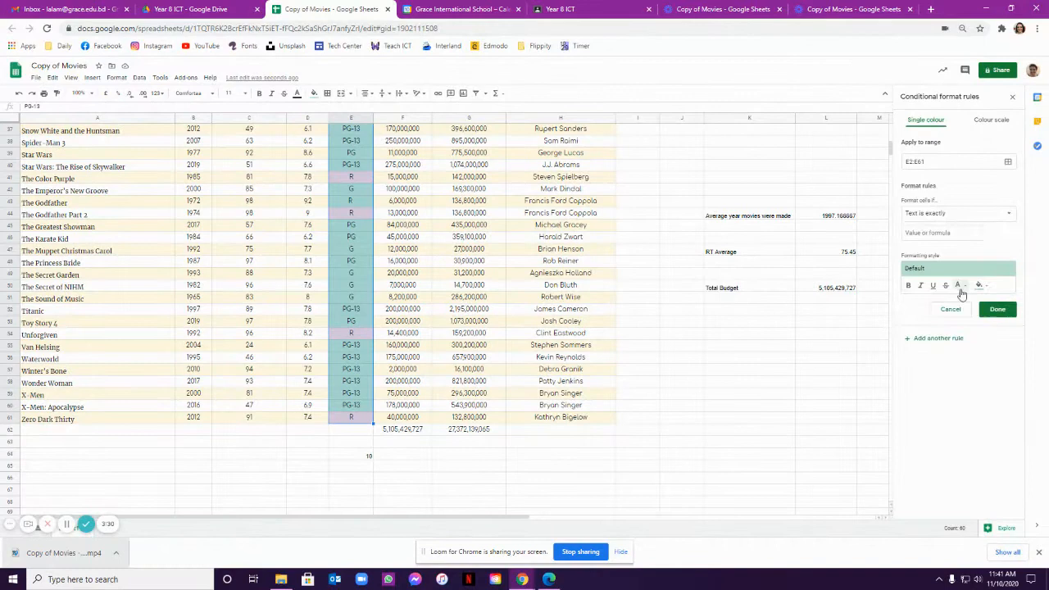
left_click(937, 233)
type("G")
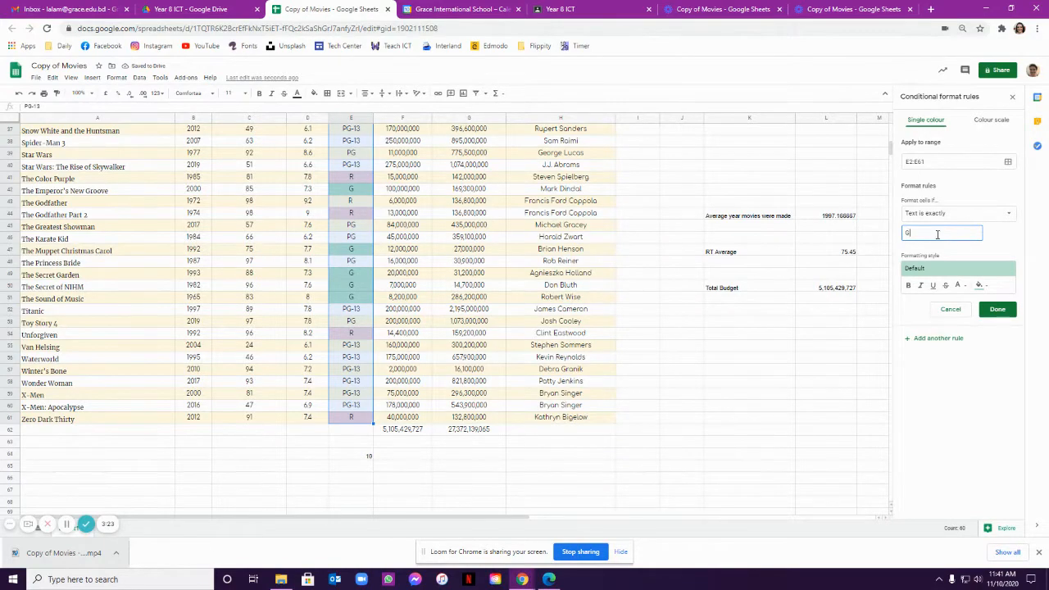
Give the G rule a light green fill, save it, and review the Rating column
left_click(981, 287)
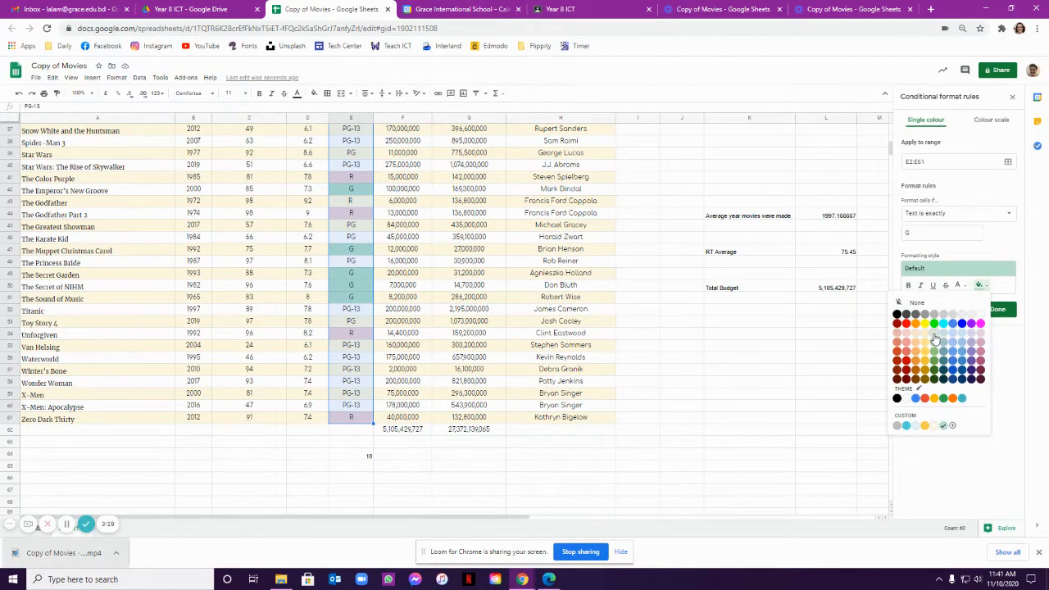
left_click(936, 341)
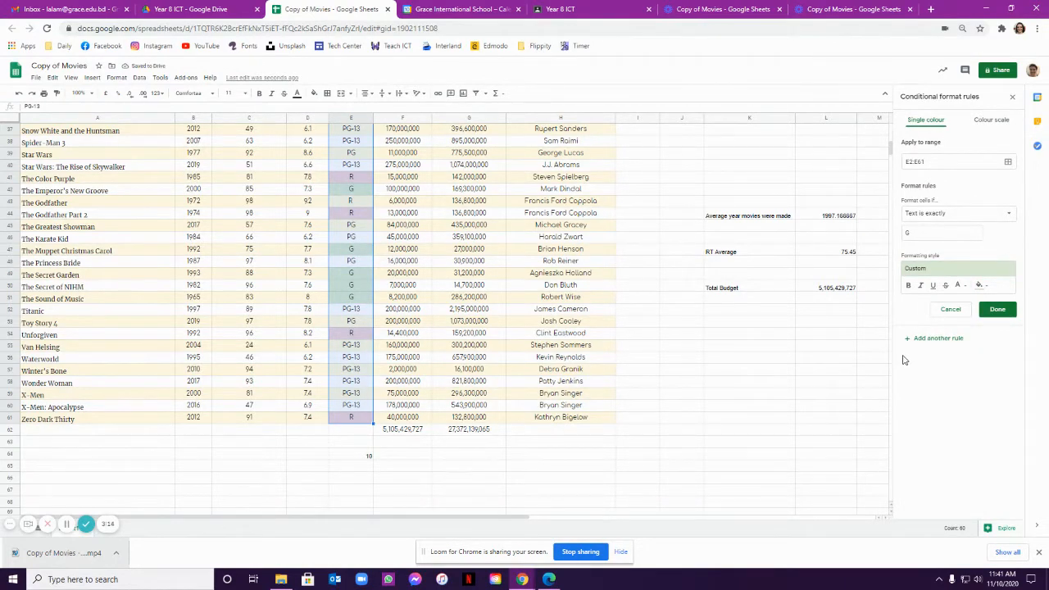
left_click(998, 309)
left_click(680, 417)
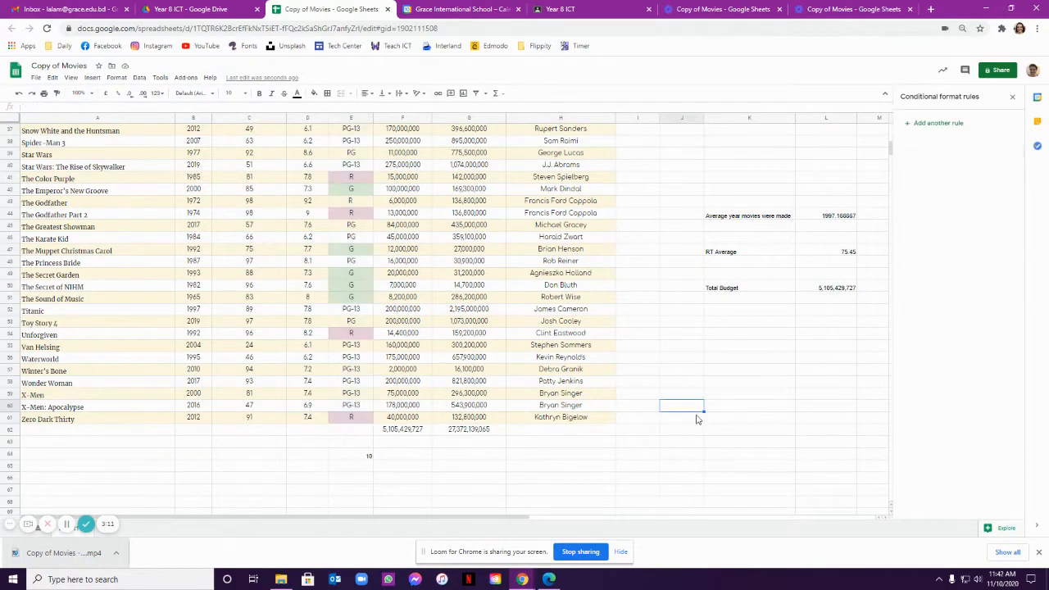
scroll(461, 407, "up", 5)
scroll(461, 408, "up", 4)
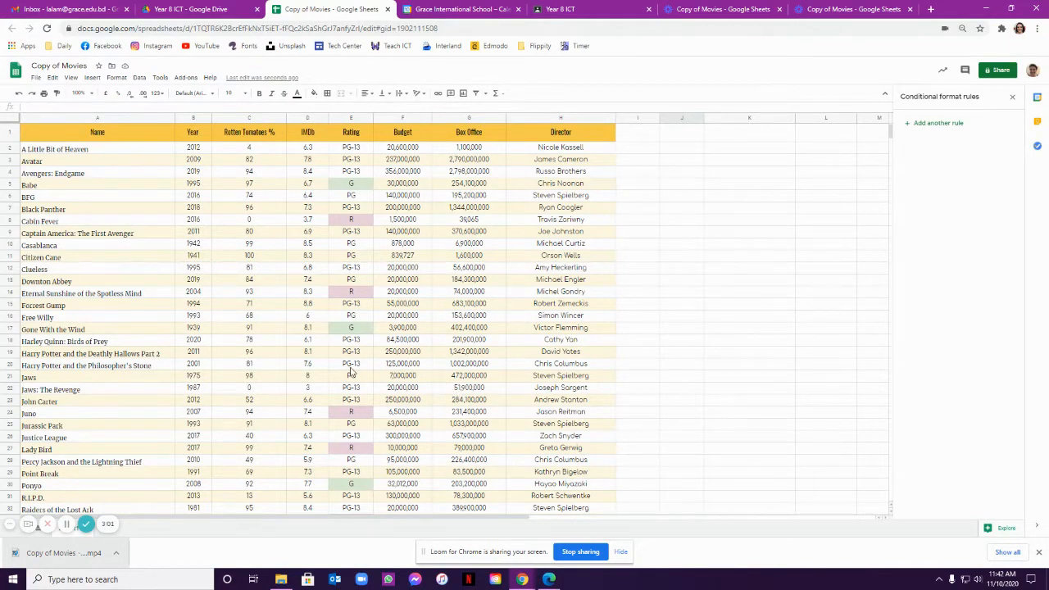
Create a conditional formatting rule for the Year values in B2:B61 that matches numbers greater than or equal to 2000
left_click_drag(196, 149, 192, 450)
scroll(189, 442, "down", 3)
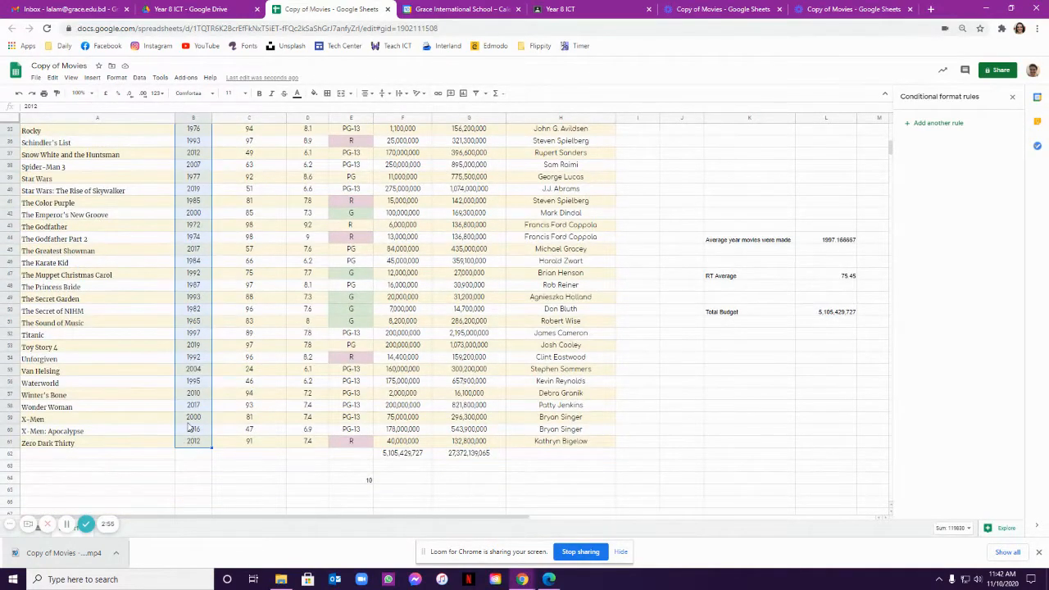
scroll(189, 427, "up", 10)
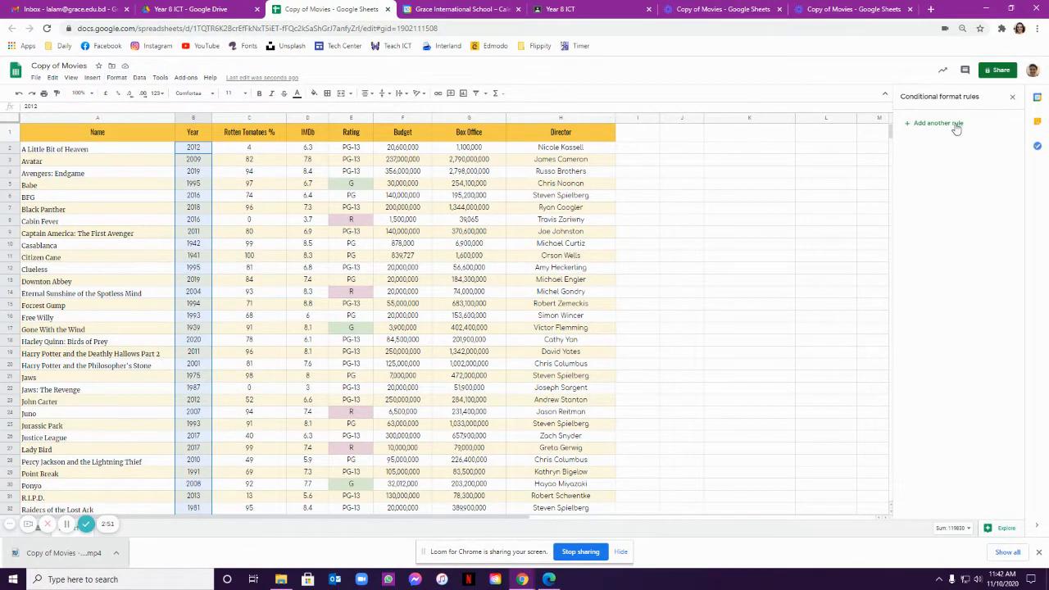
left_click(1012, 97)
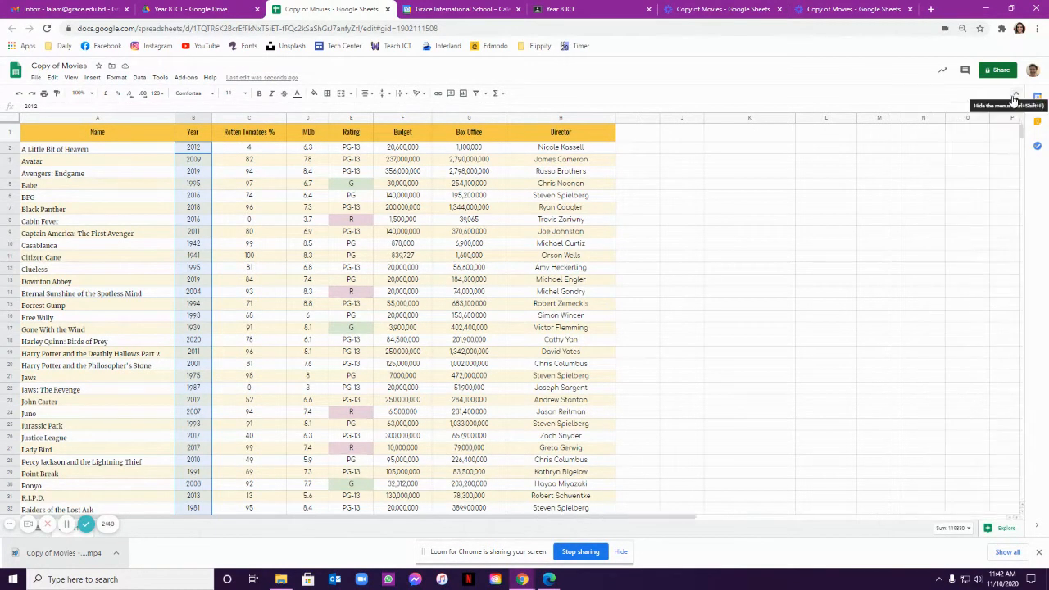
left_click(116, 77)
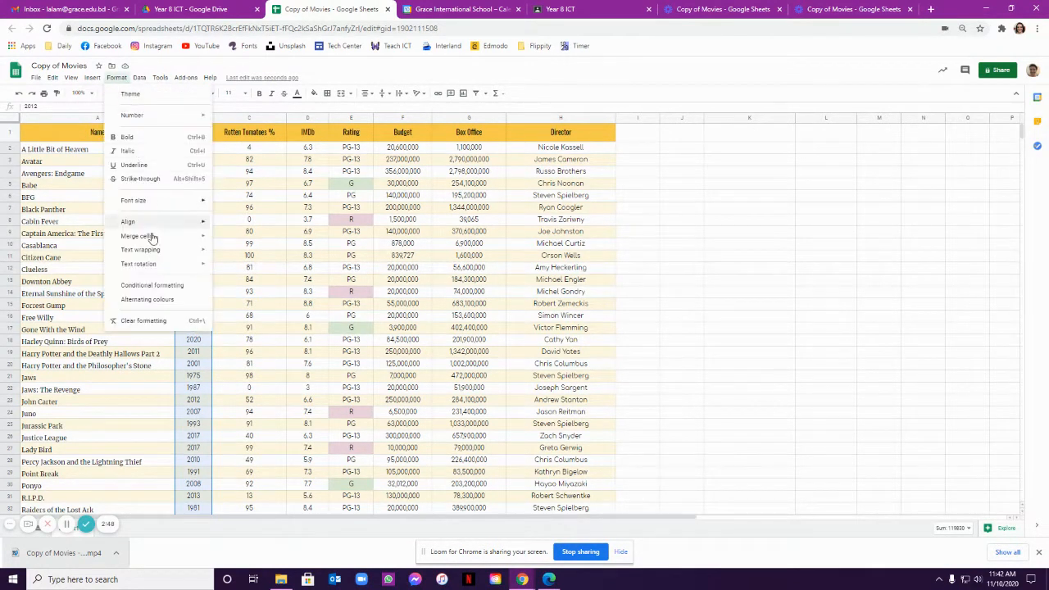
left_click(164, 287)
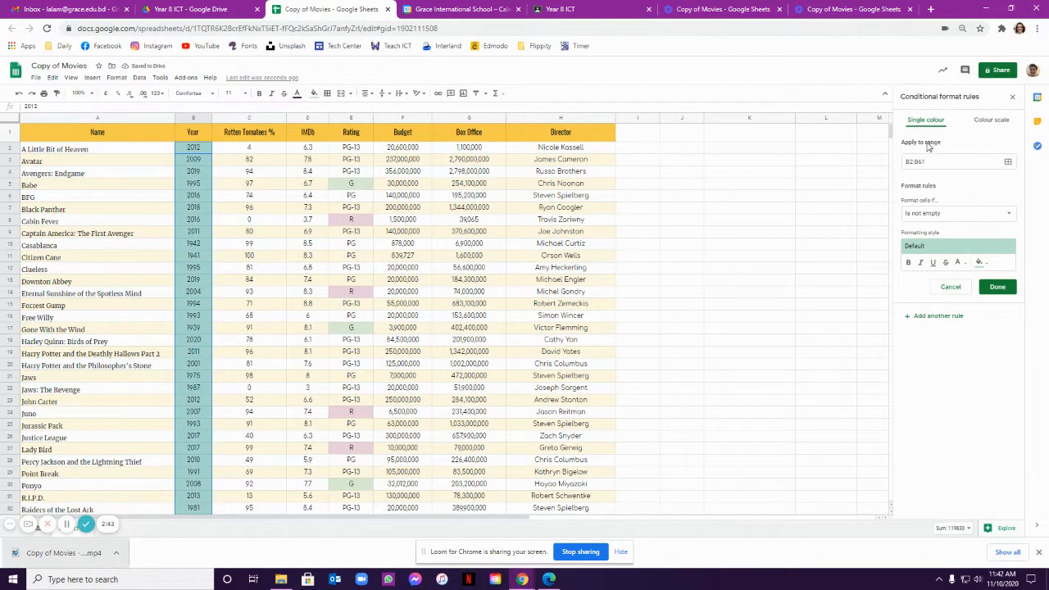
left_click(945, 216)
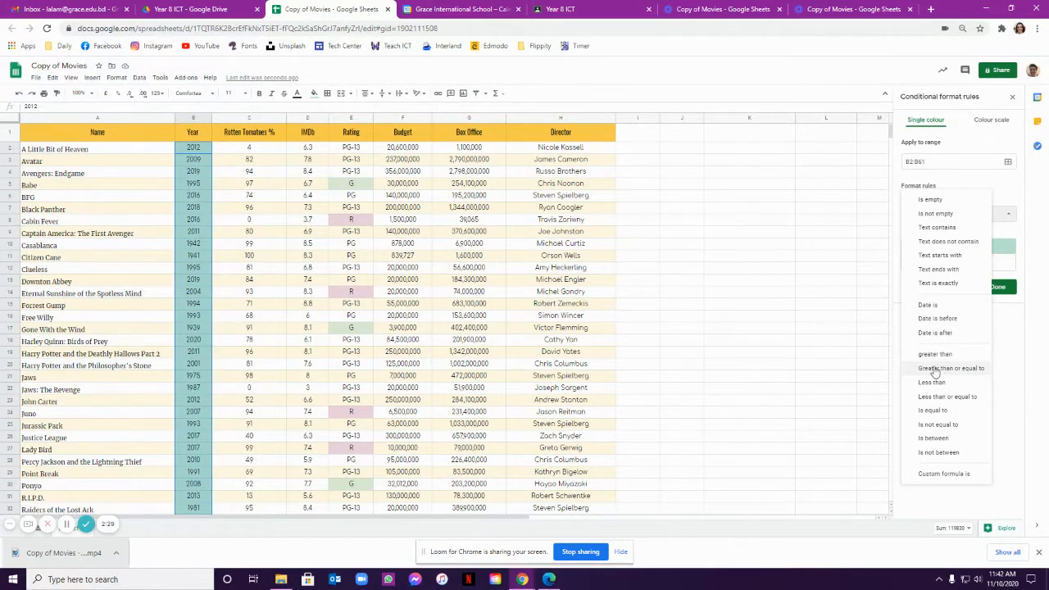
left_click(958, 368)
left_click(940, 234)
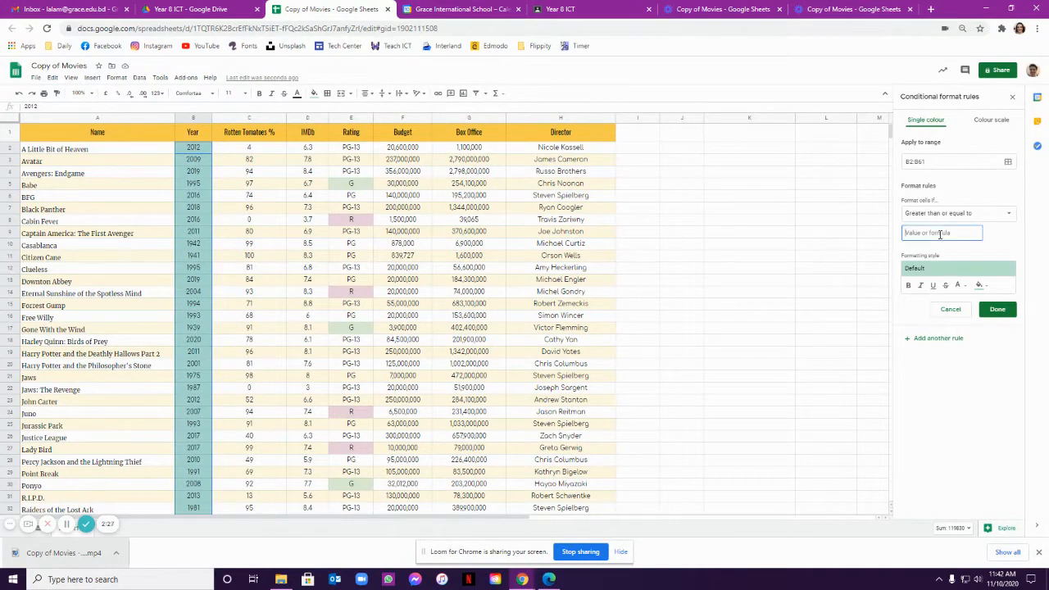
type("2000")
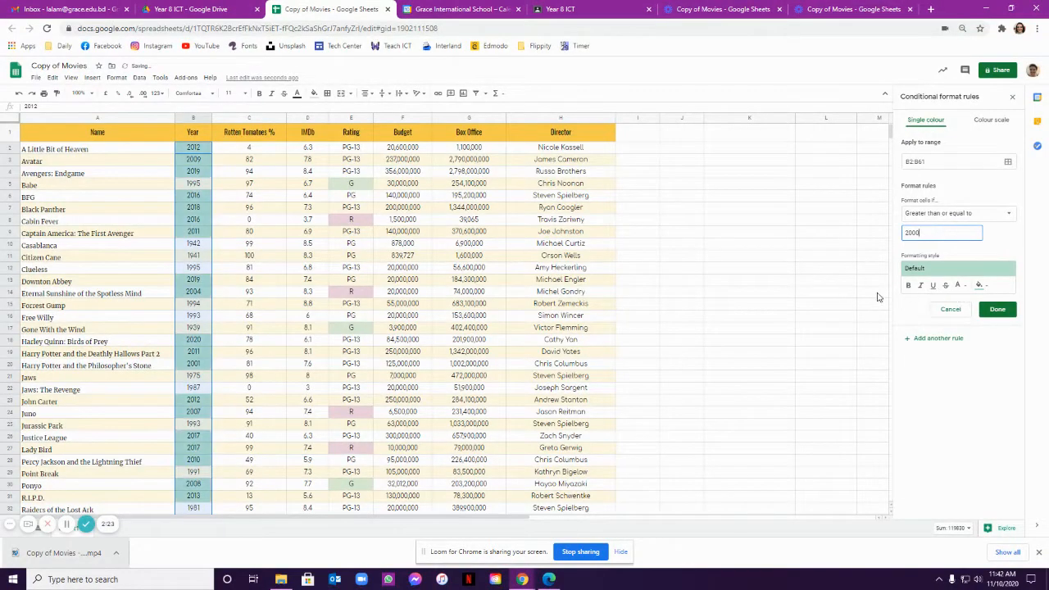
Give the Year rule a light blue fill, save it, and review the highlighted years down the column
left_click(979, 287)
left_click(962, 333)
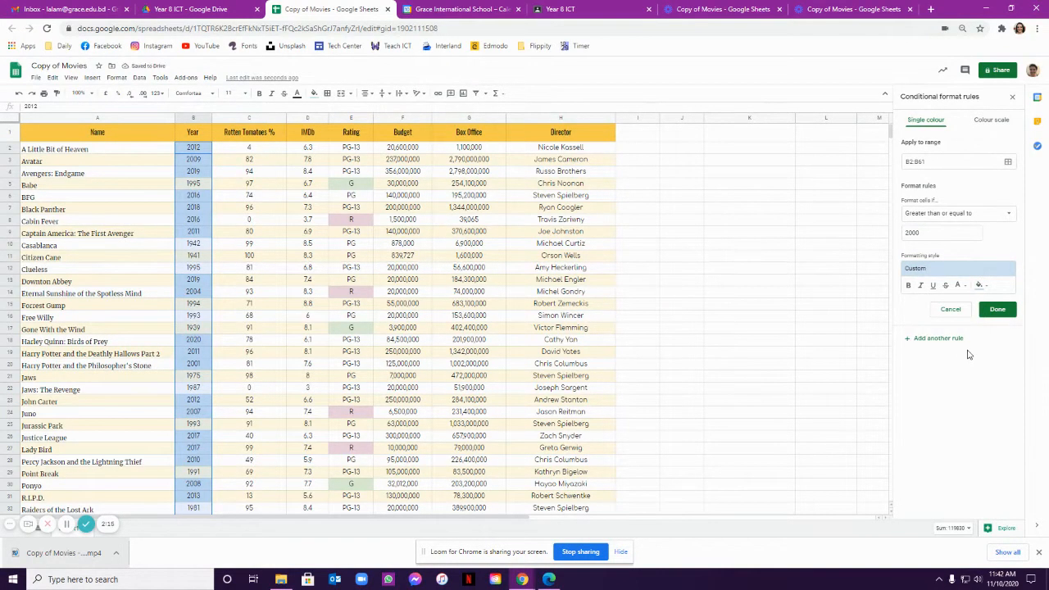
left_click(999, 310)
left_click(775, 355)
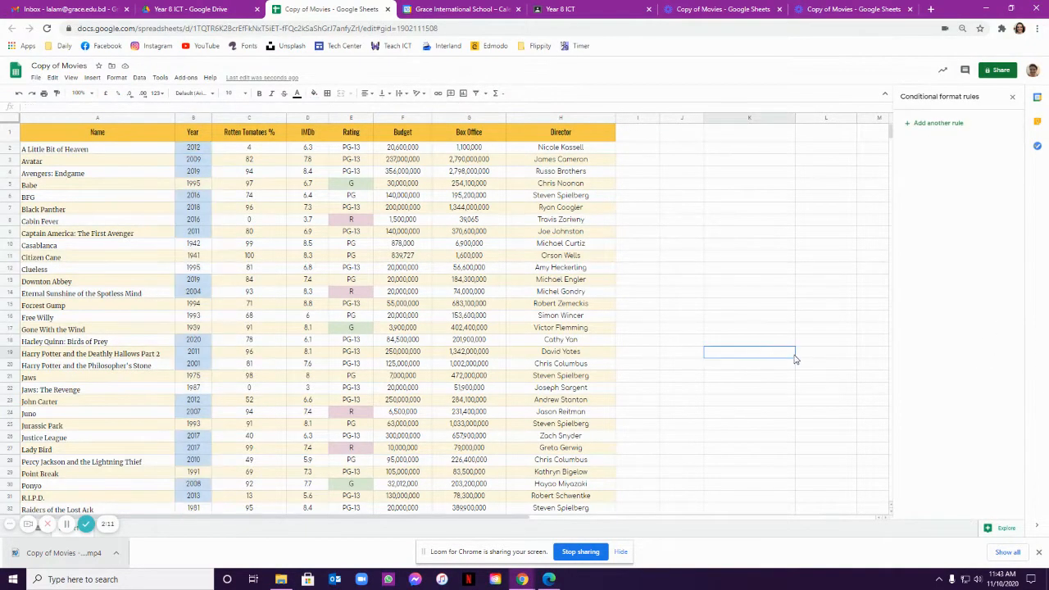
scroll(792, 351, "down", 5)
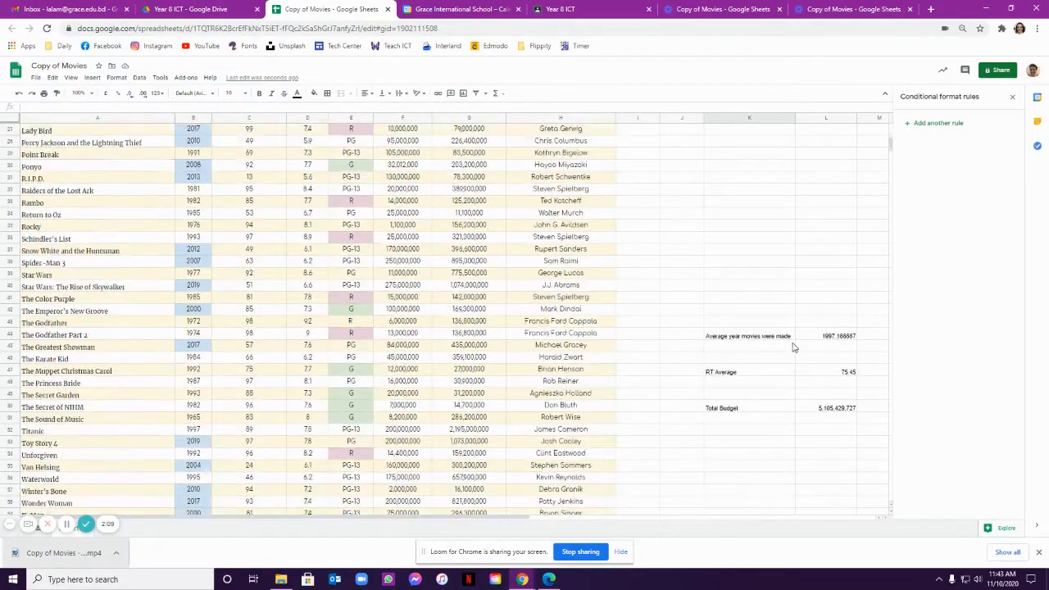
Review the highlighted Year values and the IMDb scores throughout the movie list
scroll(252, 342, "up", 5)
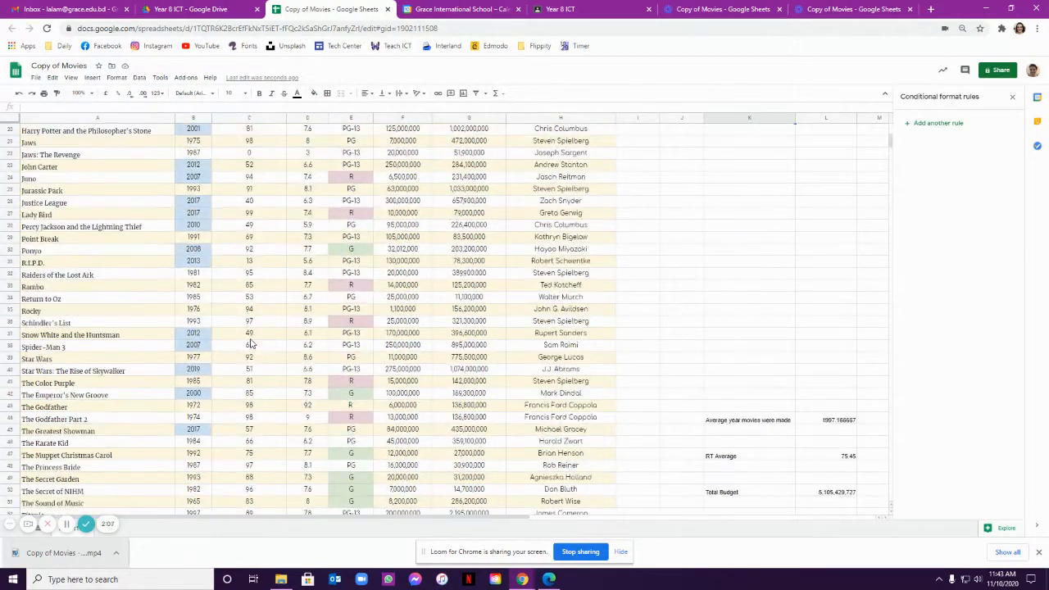
scroll(205, 298, "down", 6)
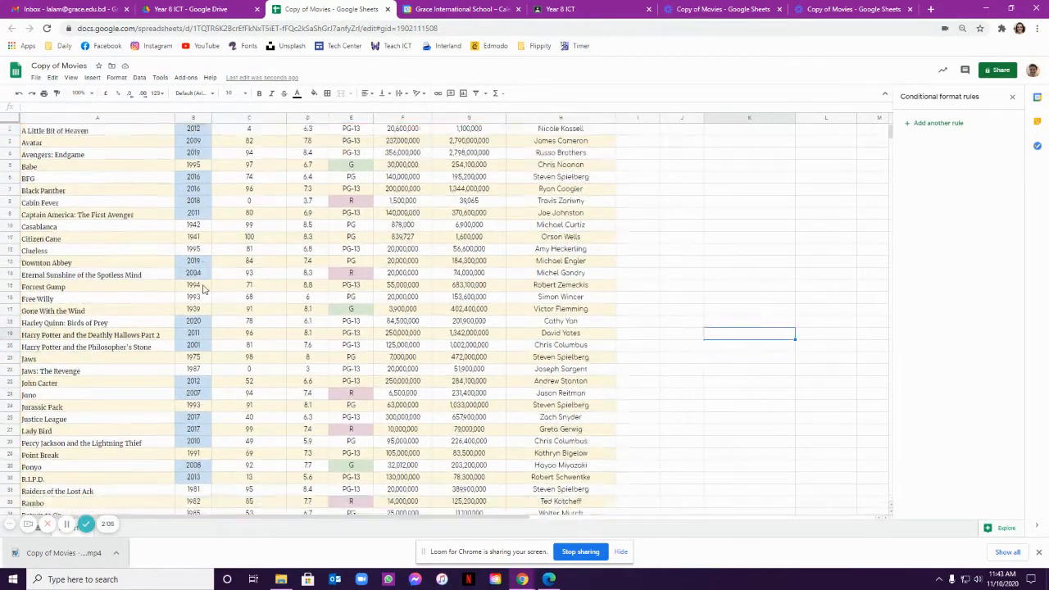
scroll(205, 298, "up", 4)
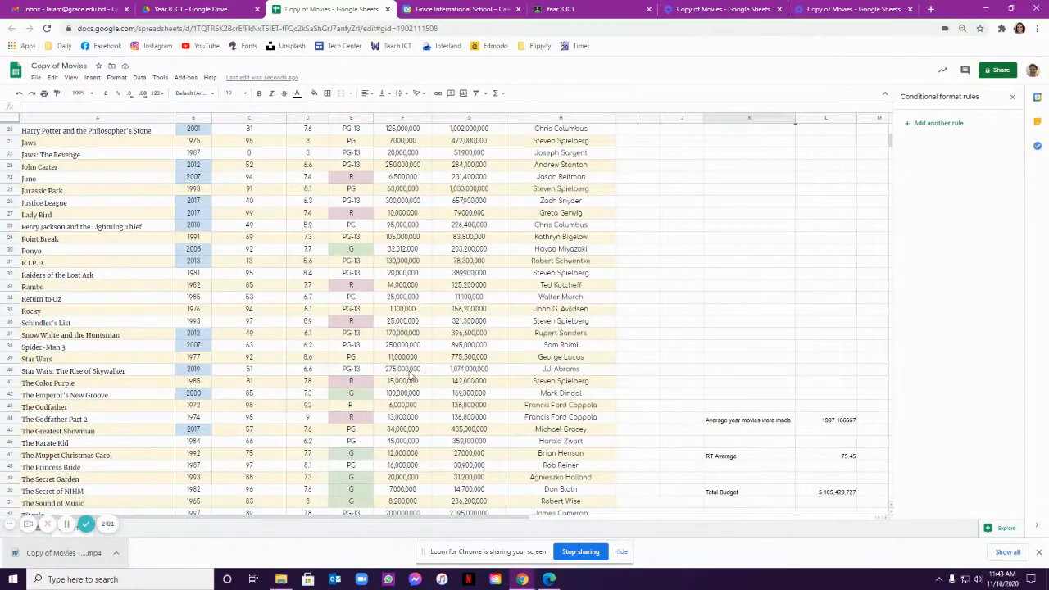
scroll(388, 350, "up", 3)
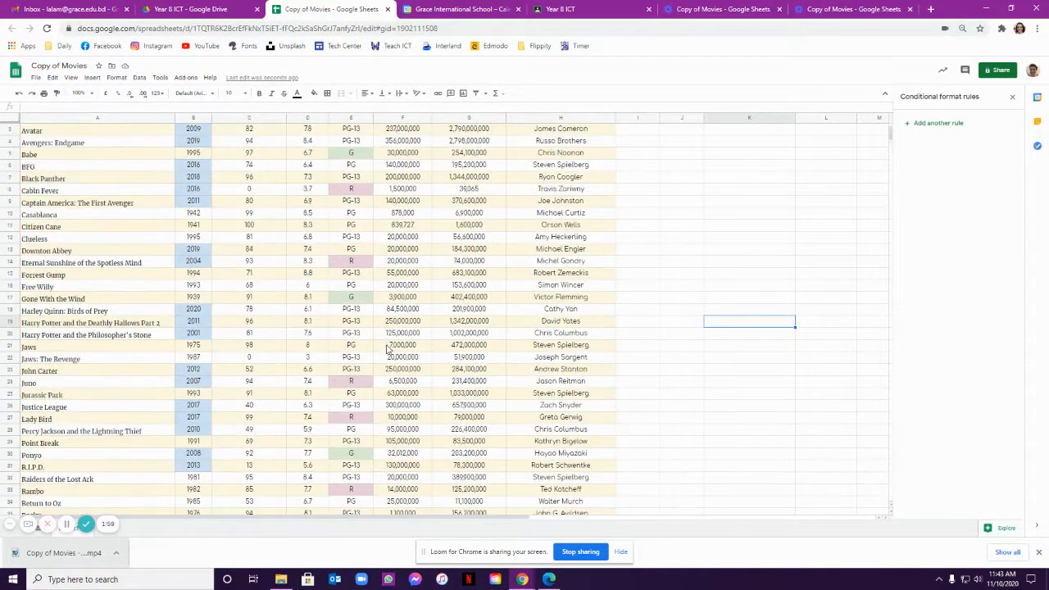
scroll(383, 347, "up", 1)
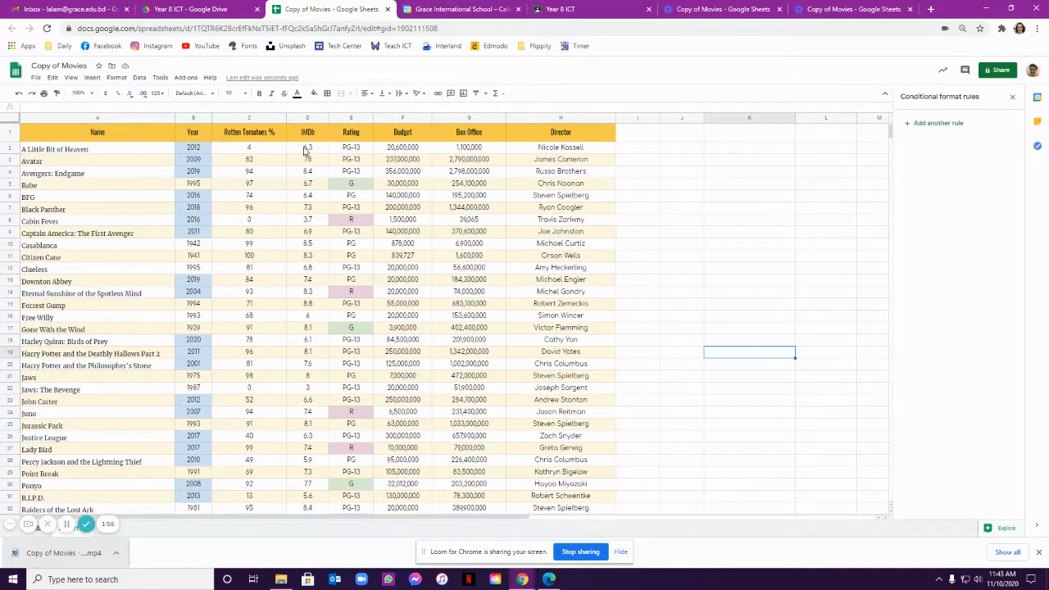
scroll(310, 295, "down", 4)
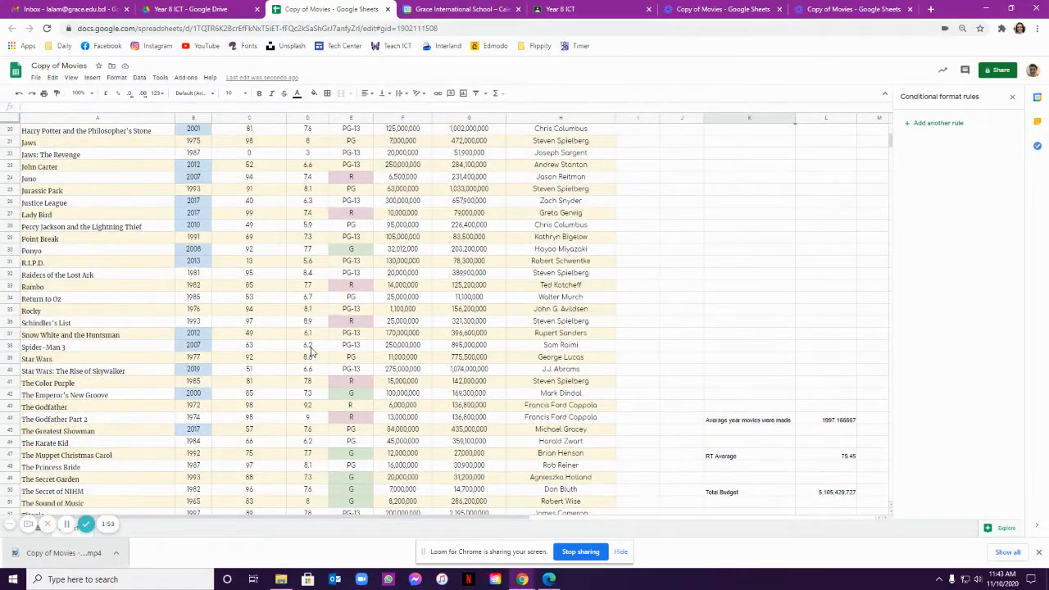
scroll(310, 344, "up", 4)
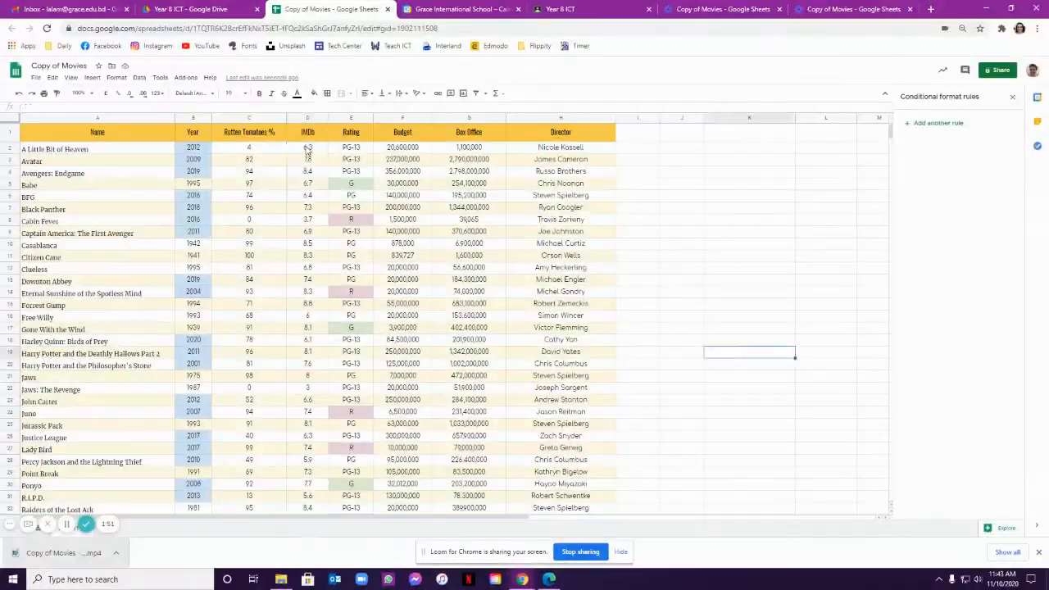
Create a conditional formatting rule without a fill for the IMDb values in D2:D61, matching numbers greater than or equal to 9
left_click_drag(307, 150, 309, 444)
scroll(308, 416, "down", 6)
scroll(307, 430, "down", 1)
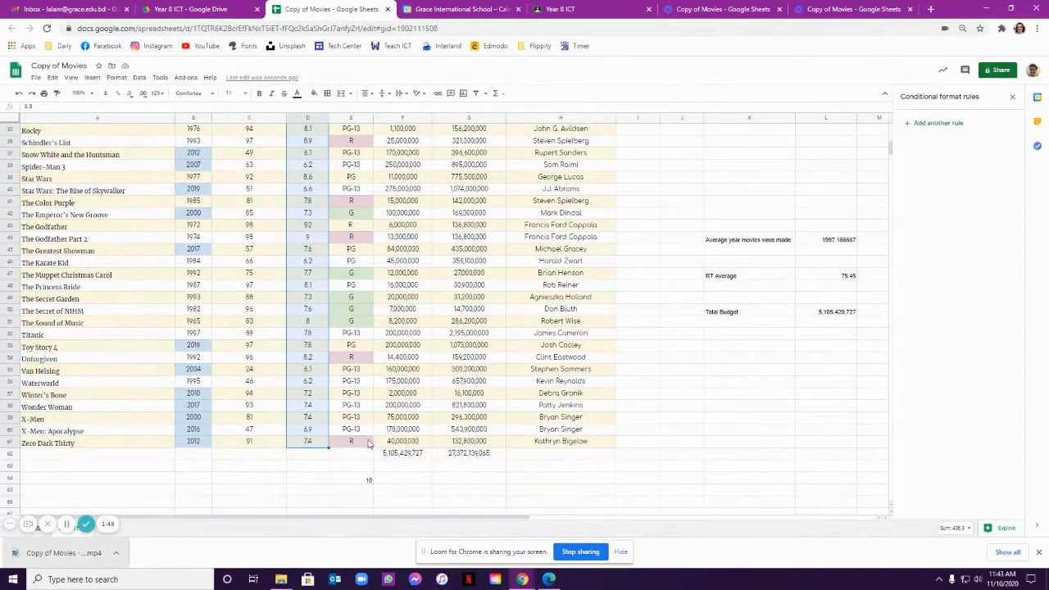
left_click(939, 124)
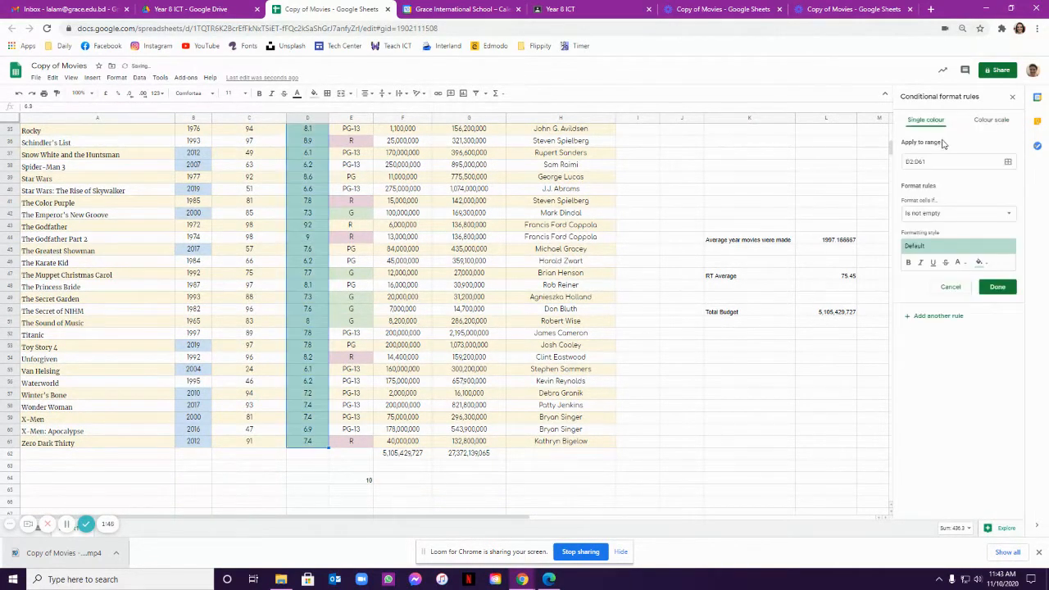
left_click(956, 214)
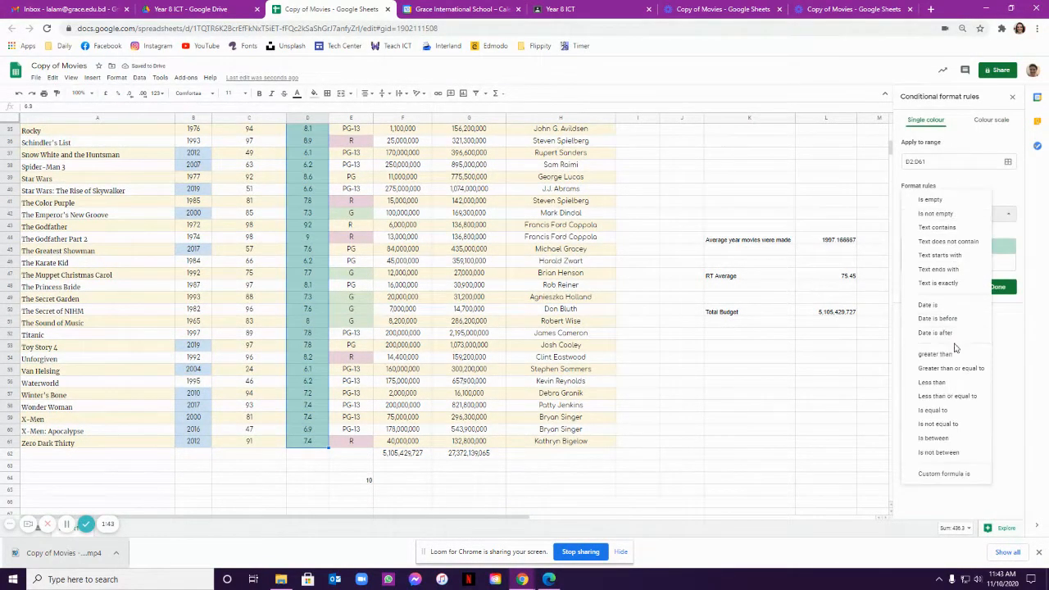
left_click(963, 372)
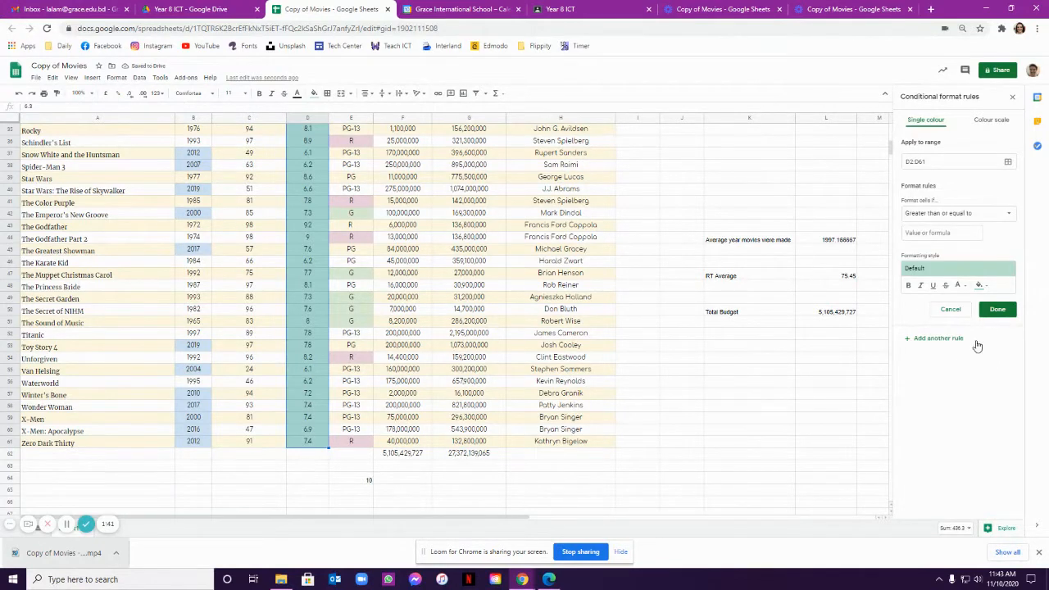
left_click(988, 286)
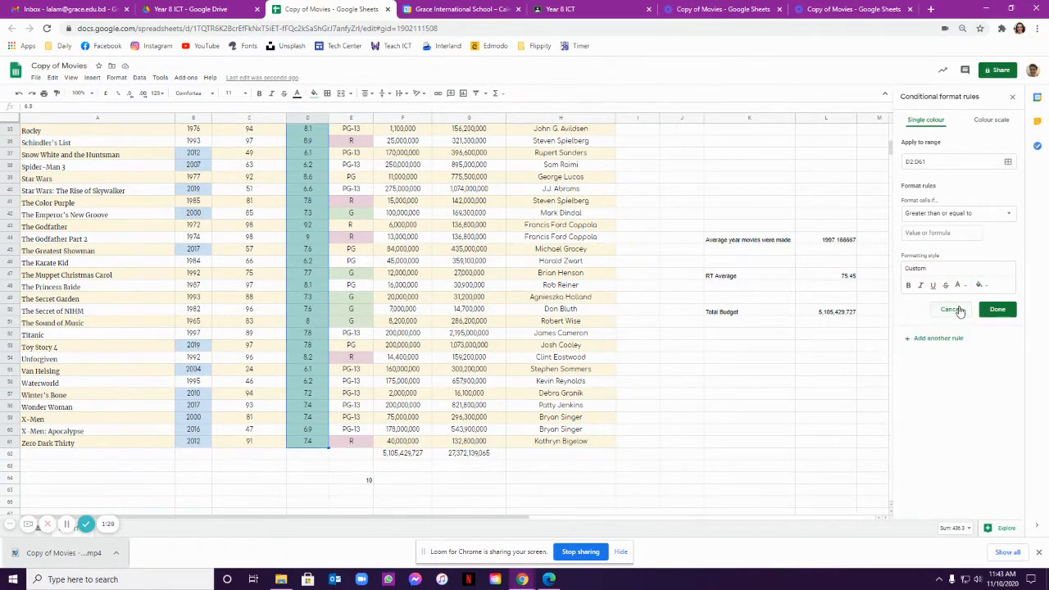
left_click(937, 234)
type("9")
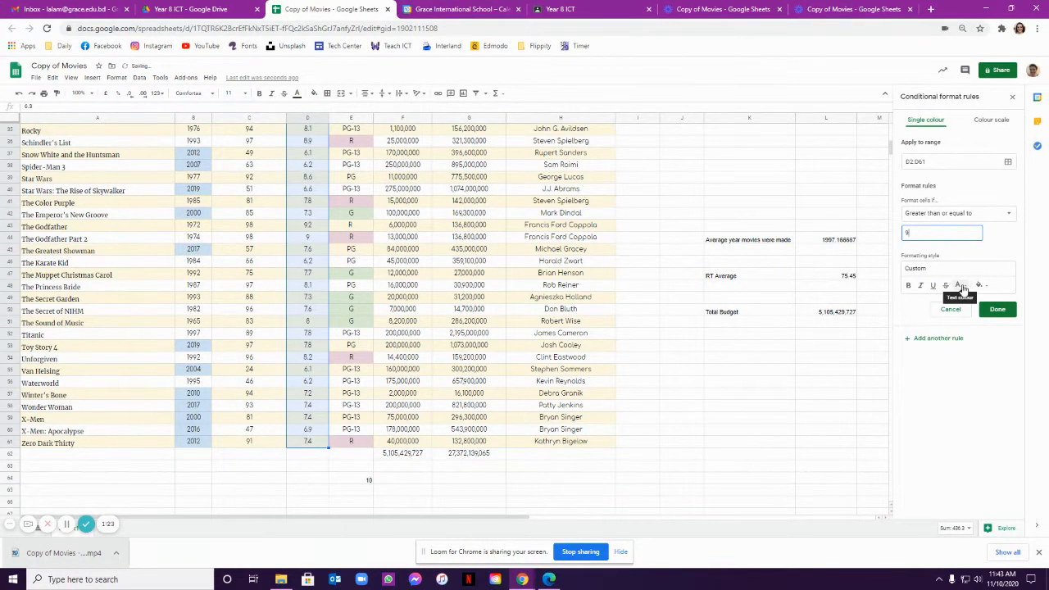
Save the IMDb rule with blue text and check the scores down the IMDb column
left_click(960, 288)
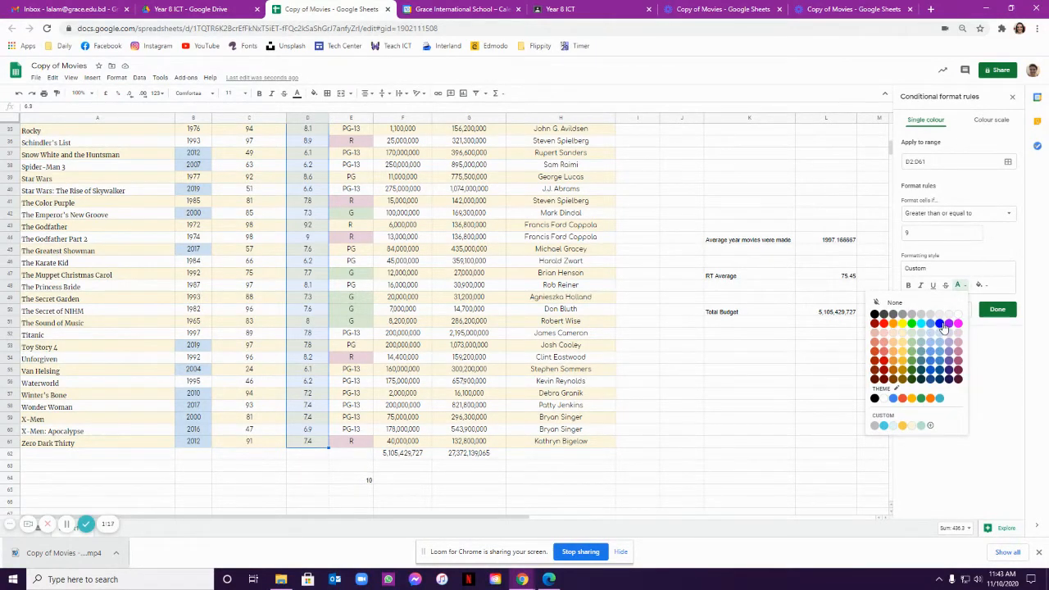
left_click(941, 324)
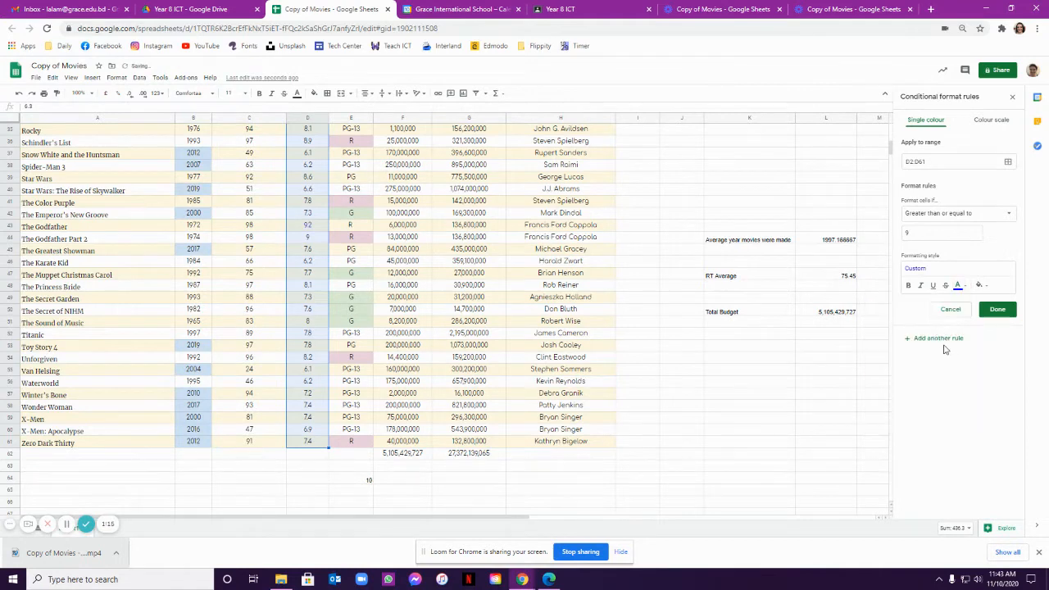
left_click(995, 311)
left_click(710, 373)
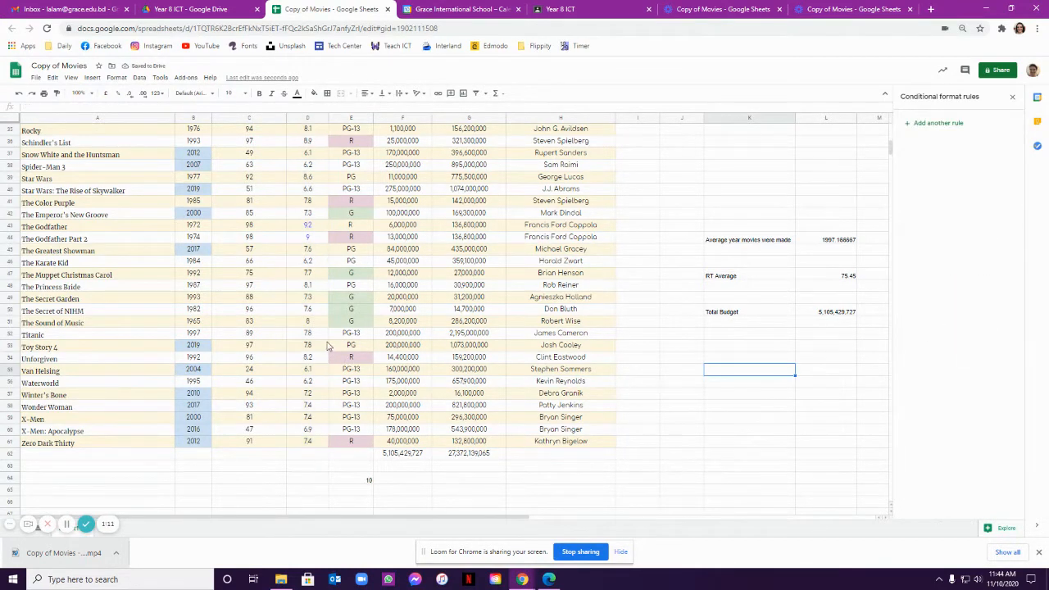
scroll(327, 346, "up", 10)
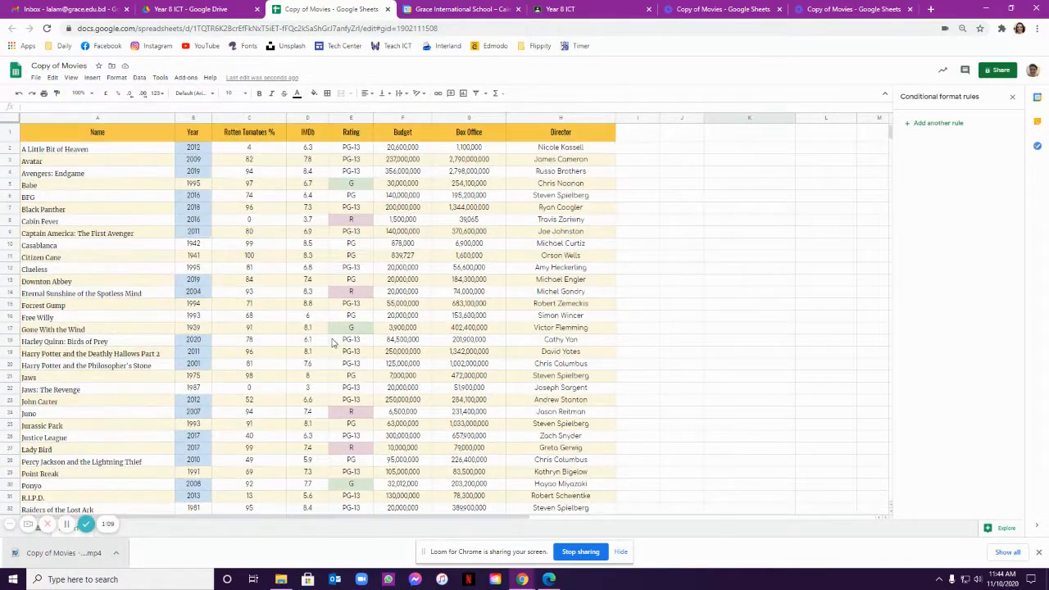
scroll(332, 343, "down", 10)
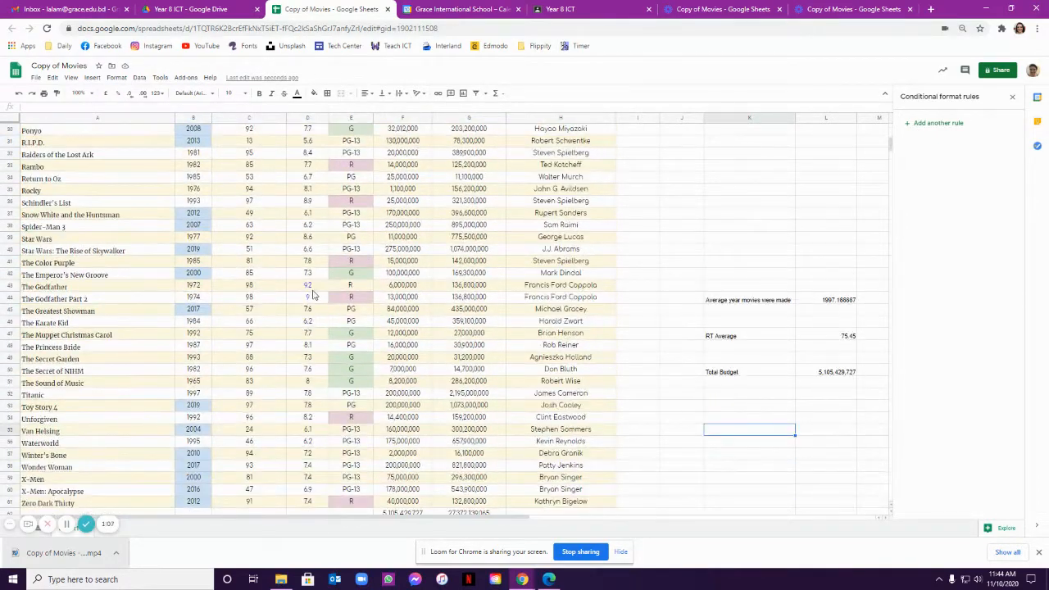
scroll(313, 297, "down", 2)
scroll(310, 311, "up", 4)
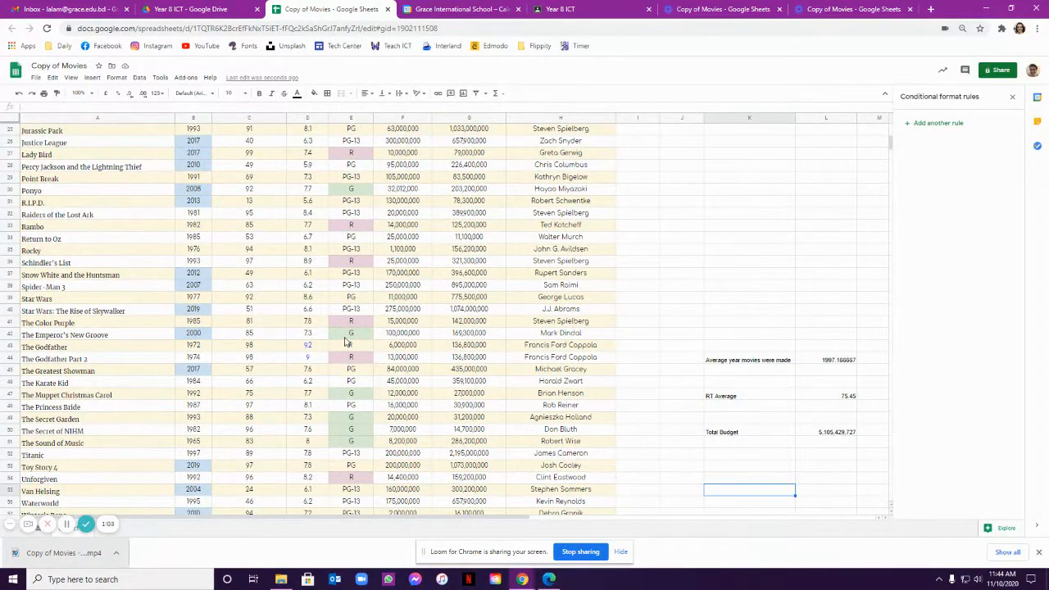
scroll(347, 343, "up", 8)
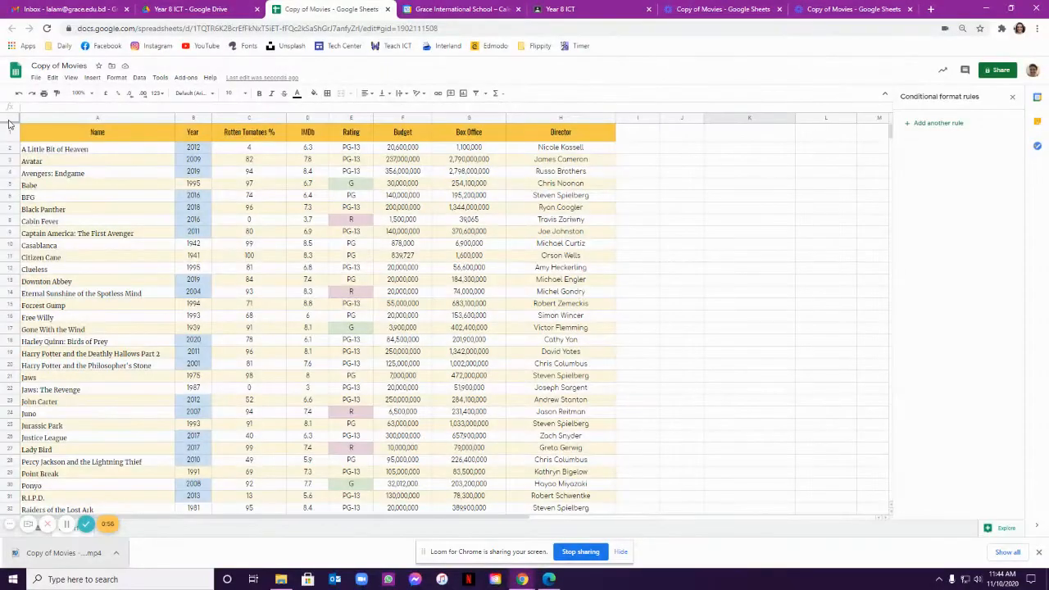
List the conditional formatting rules of the whole sheet and delete the IMDb rule for values greater than or equal to 9
left_click(10, 121)
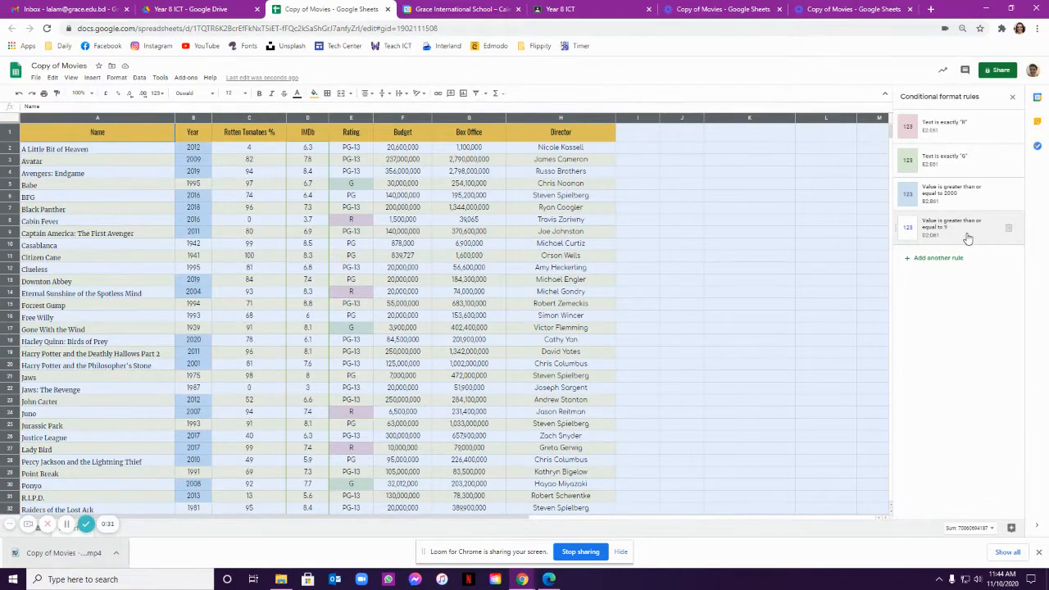
left_click(1010, 231)
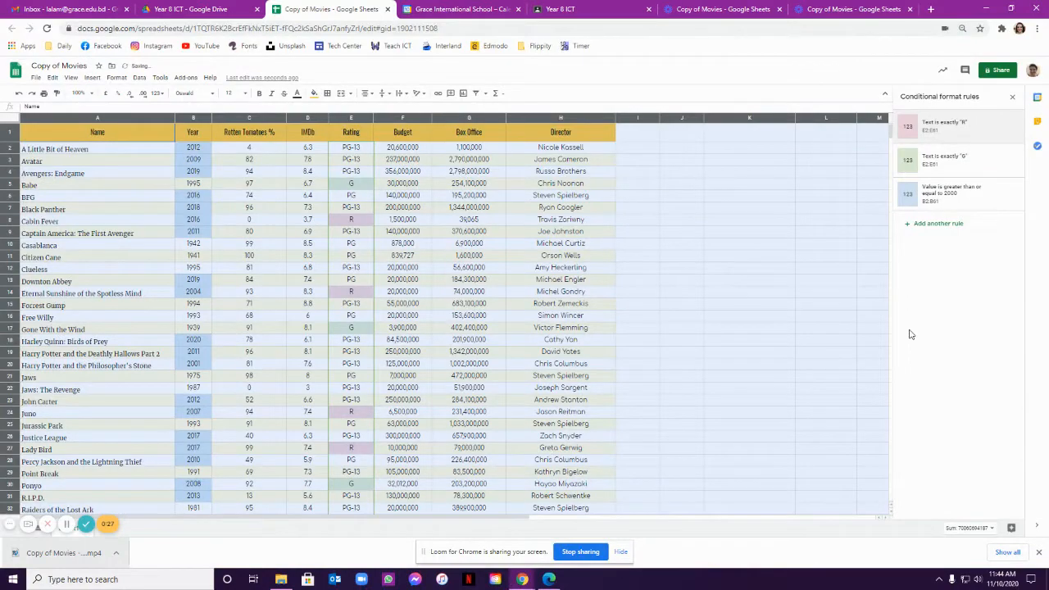
left_click(768, 306)
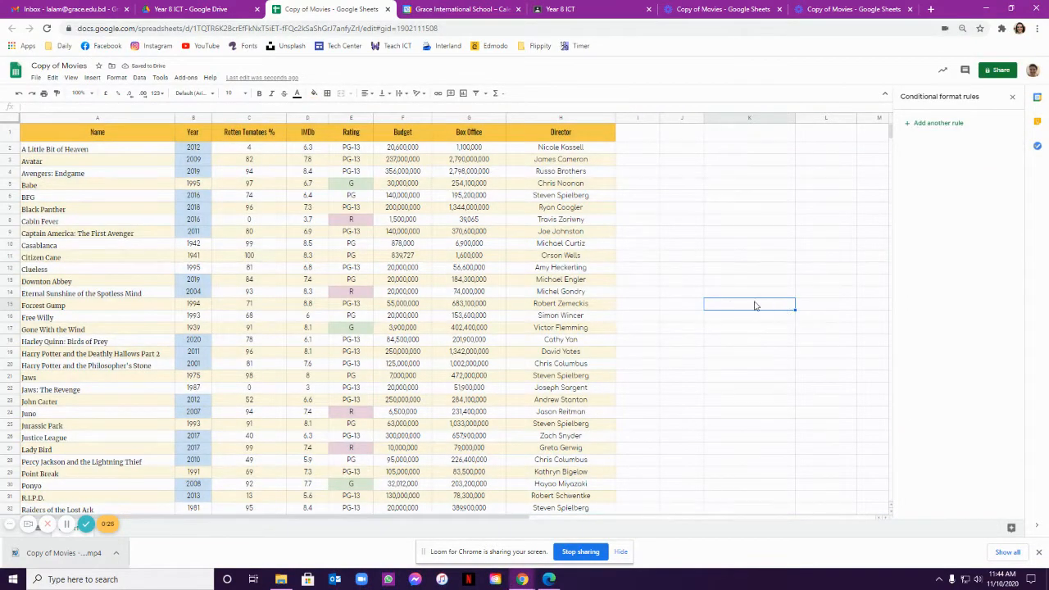
scroll(623, 294, "down", 10)
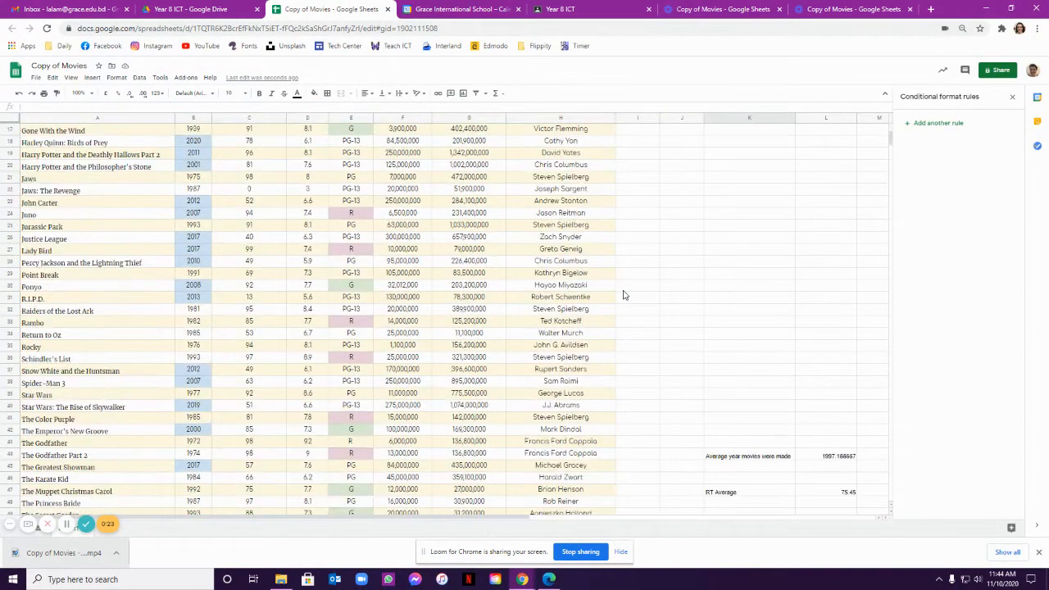
scroll(623, 294, "up", 6)
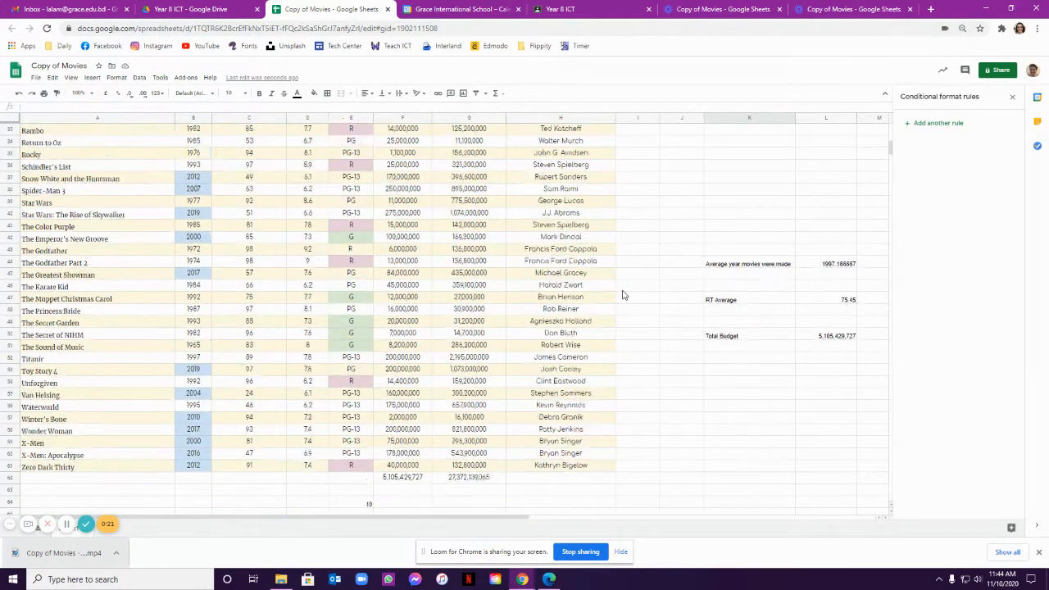
scroll(624, 294, "up", 5)
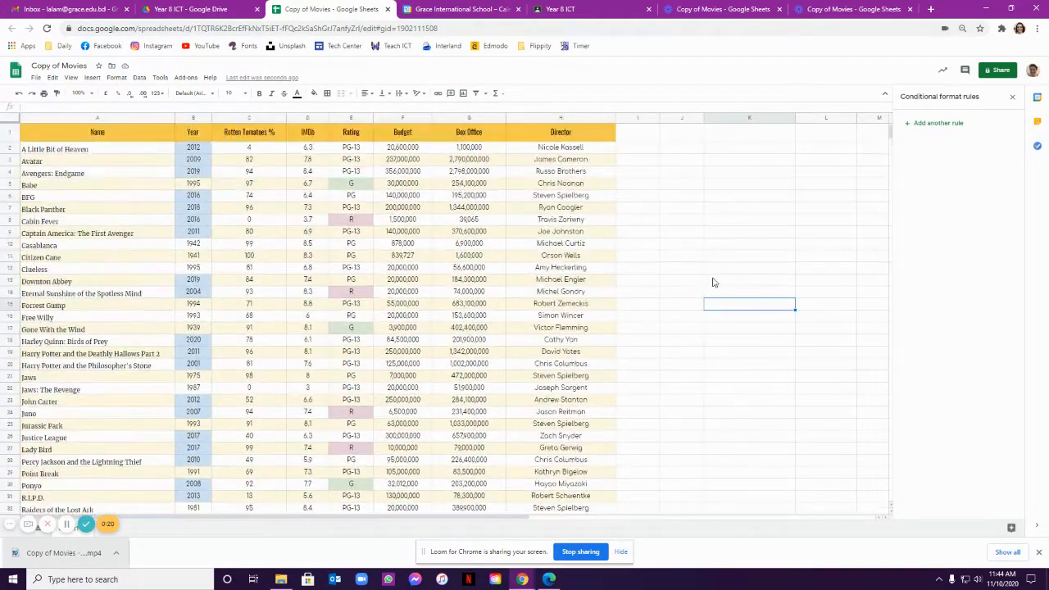
left_click(722, 186)
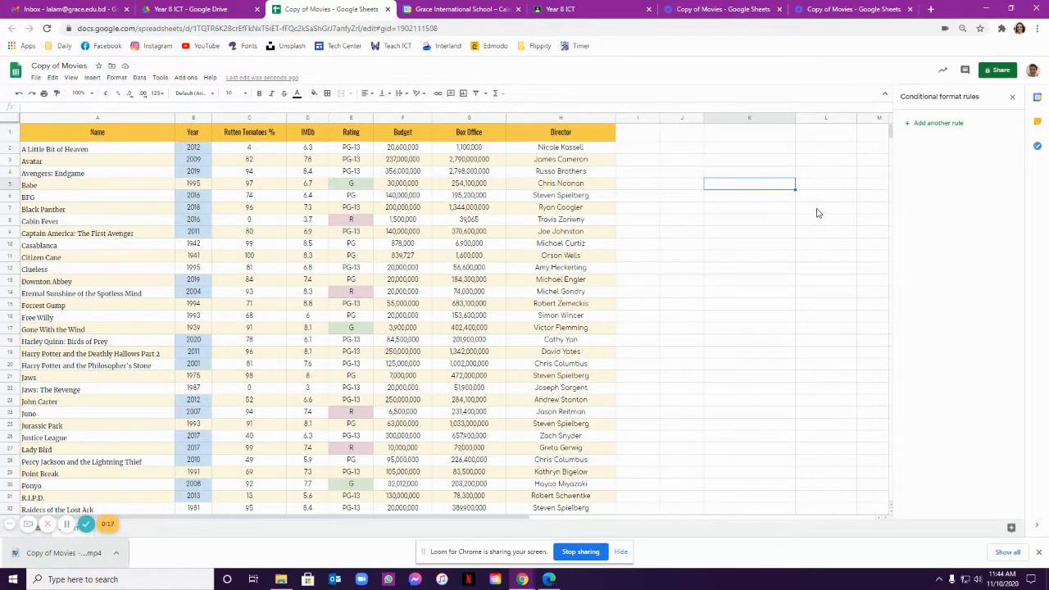